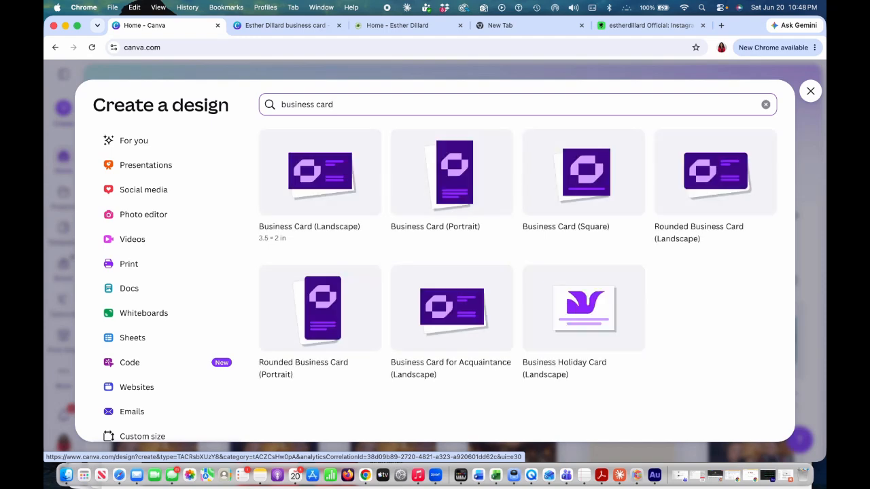
Create a new Business Card (Landscape) design and open a recently used business card template.
{"action": "left_click", "coordinate": [336, 181]}
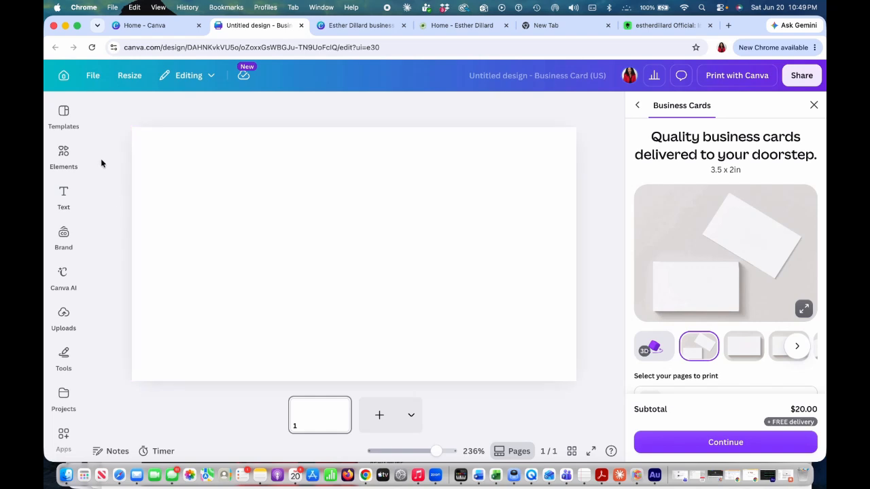
{"action": "left_click", "coordinate": [68, 122]}
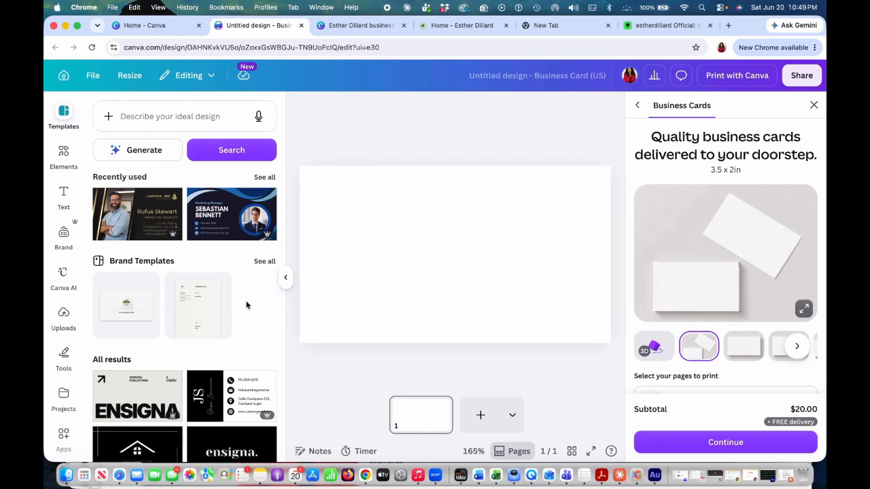
{"action": "left_click", "coordinate": [138, 214]}
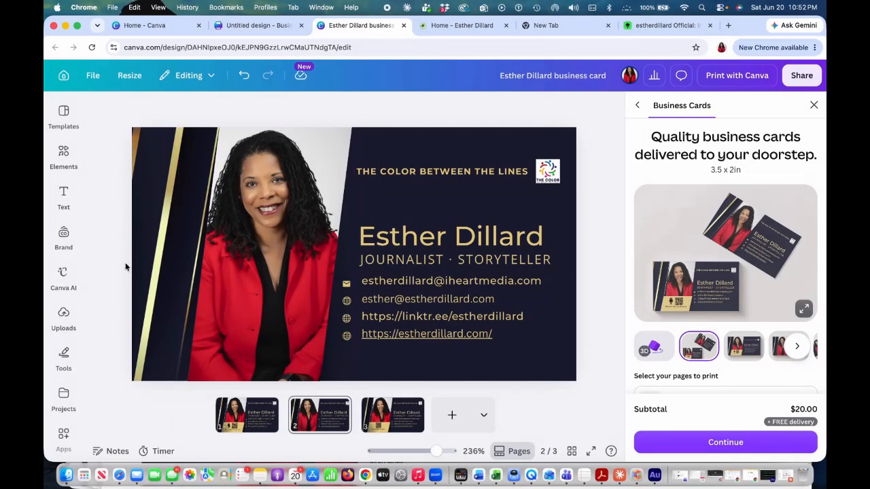
Place the uploaded portrait of the woman in the red jacket onto the card's photo on page 2.
{"action": "left_click", "coordinate": [64, 314]}
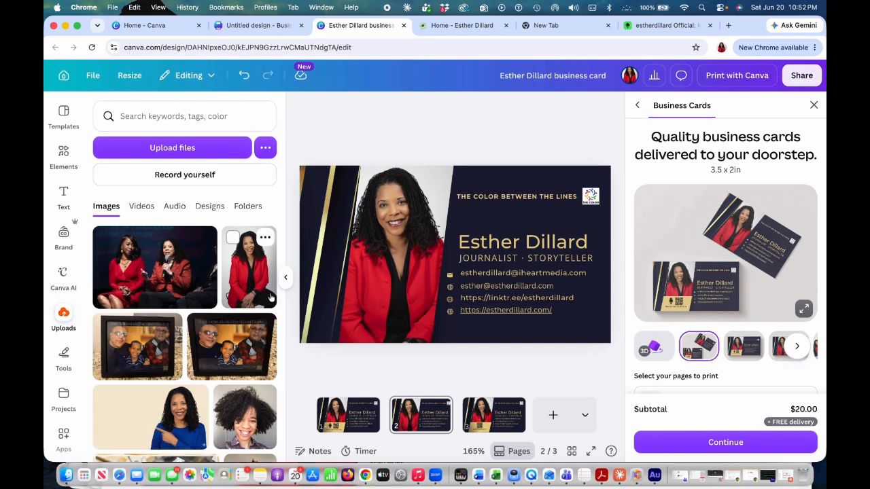
{"action": "left_click_drag", "start_coordinate": [249, 272], "coordinate": [386, 252]}
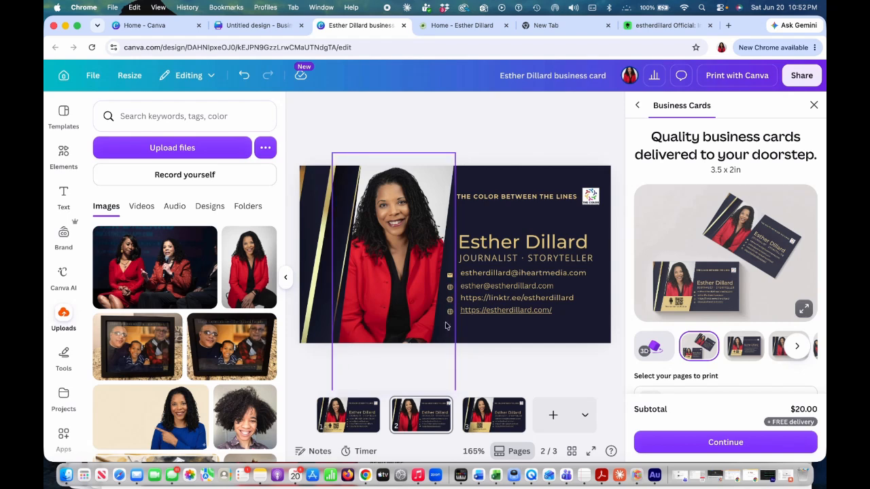
{"action": "left_click", "coordinate": [285, 277]}
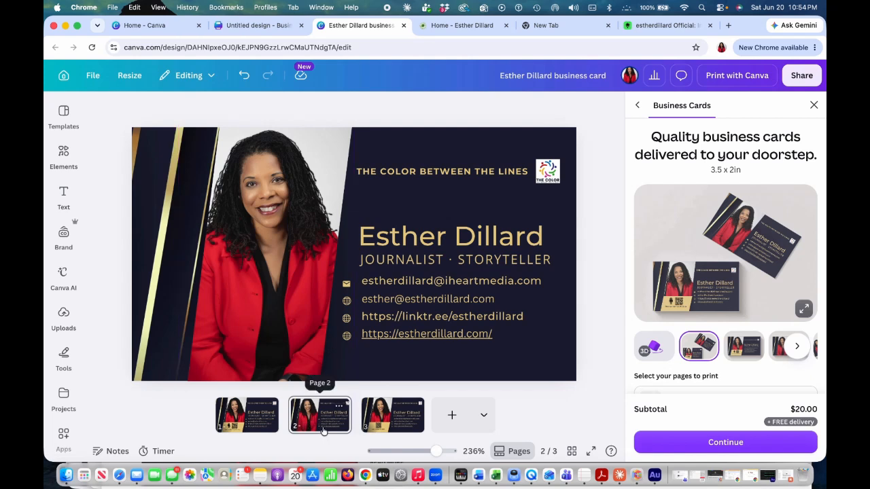
{"action": "left_click", "coordinate": [253, 416]}
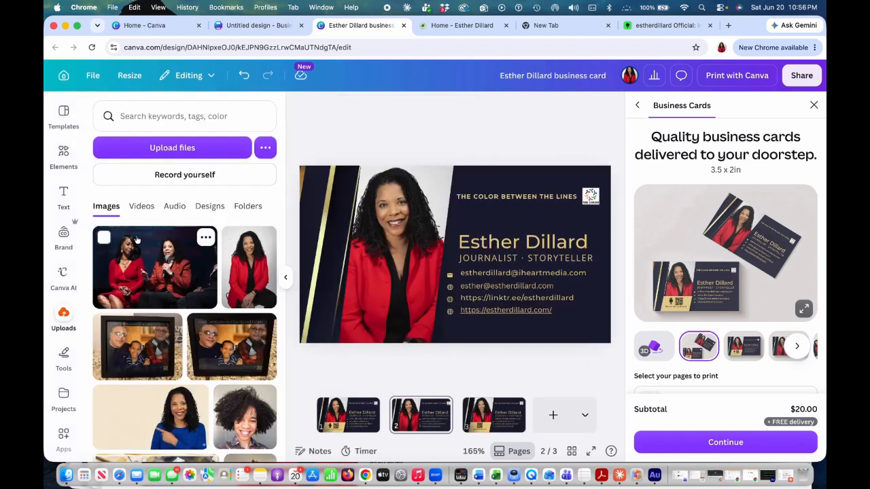
Search the elements for shapes and add a parallelogram shape to the card.
{"action": "left_click", "coordinate": [63, 155]}
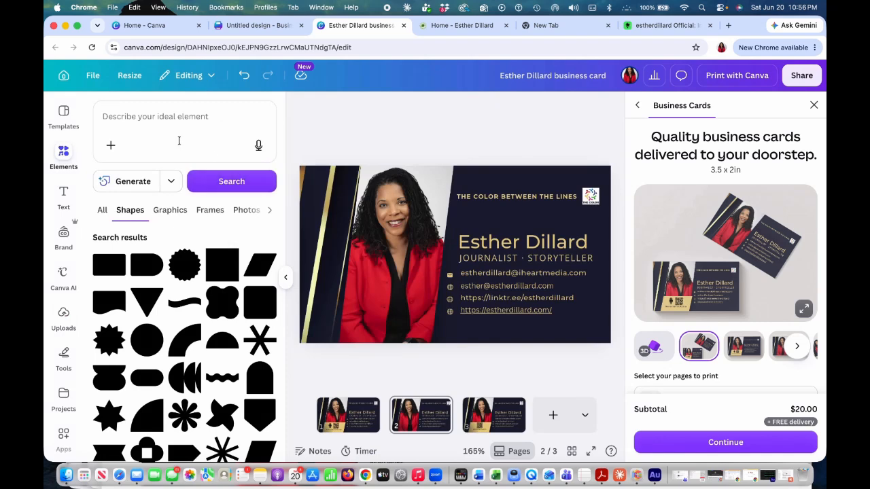
{"action": "left_click", "coordinate": [175, 118]}
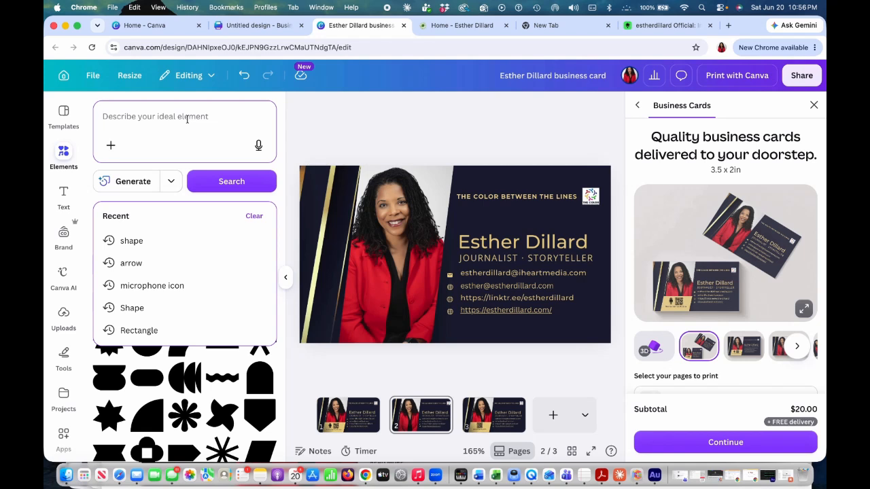
{"action": "type", "text": "sha"}
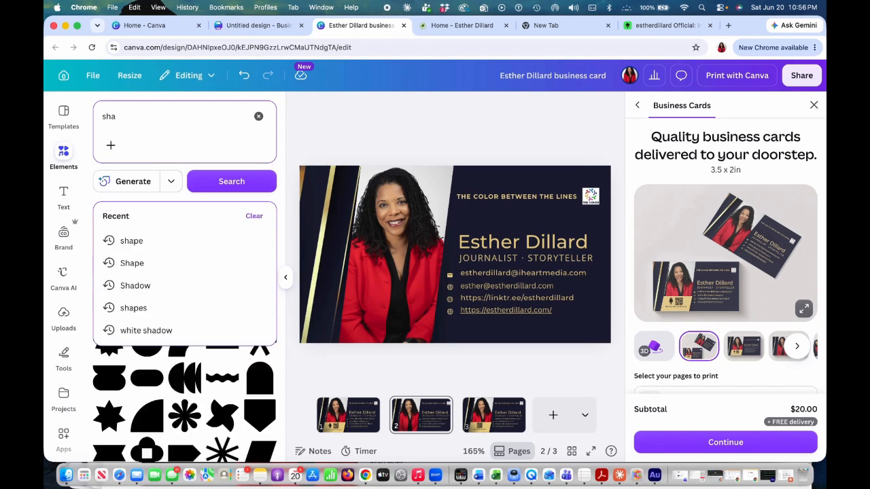
{"action": "type", "text": "k"}
{"action": "key", "text": "BackSpace"}
{"action": "type", "text": "oe"}
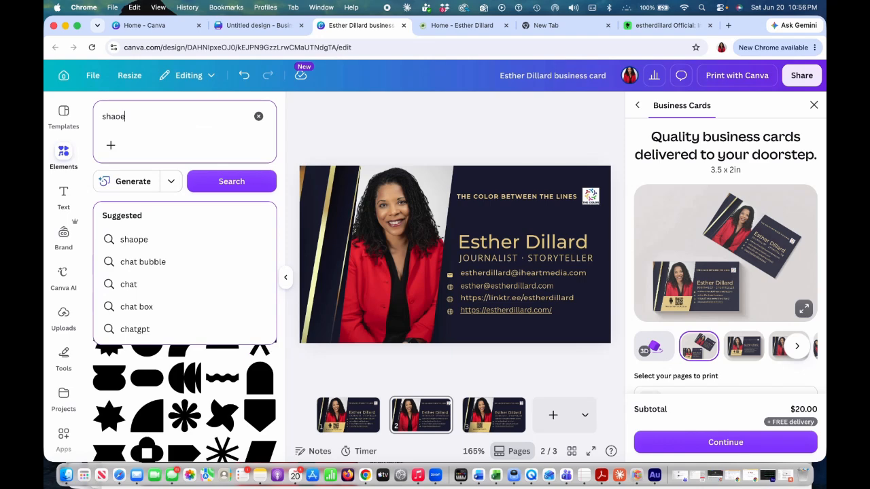
{"action": "left_click", "coordinate": [224, 306]}
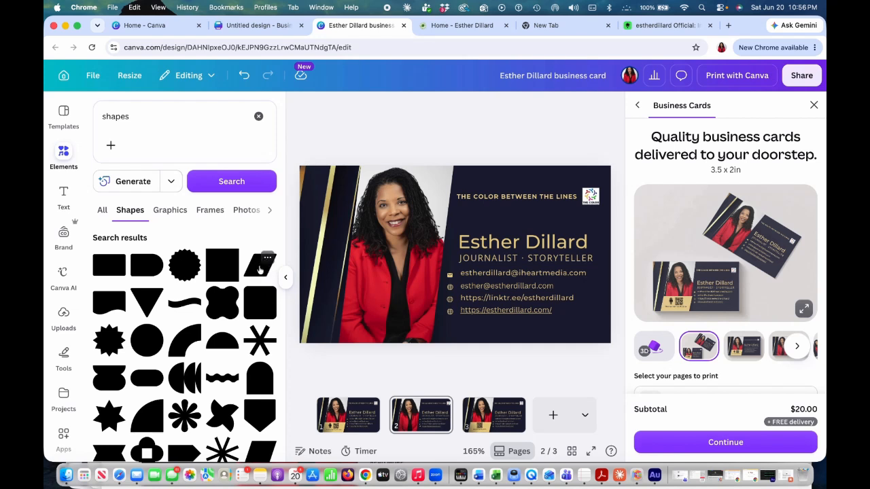
{"action": "left_click", "coordinate": [259, 270]}
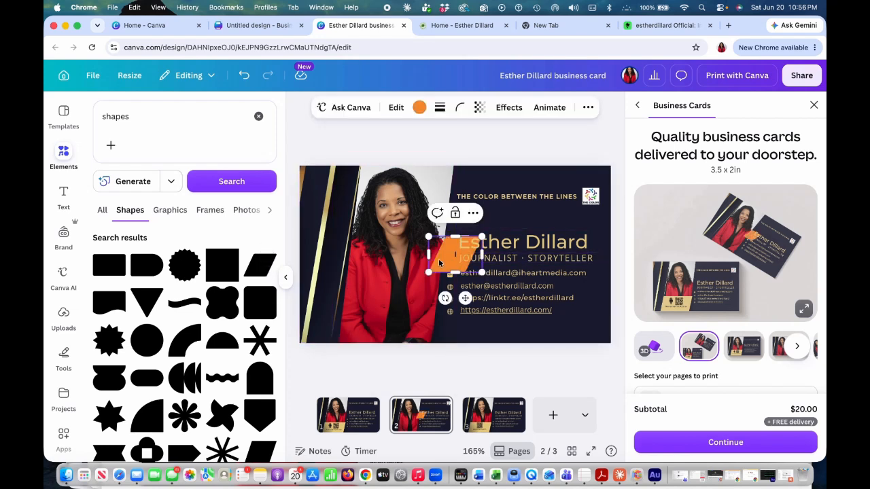
Move the parallelogram to the card's lower-left corner and stretch it taller and wider.
{"action": "left_click_drag", "start_coordinate": [448, 256], "coordinate": [337, 333]}
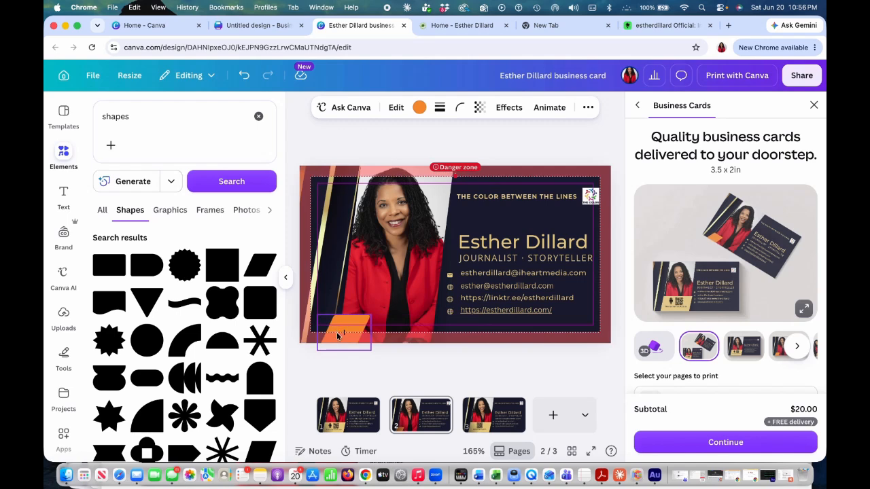
{"action": "left_click_drag", "start_coordinate": [337, 336], "coordinate": [337, 335]}
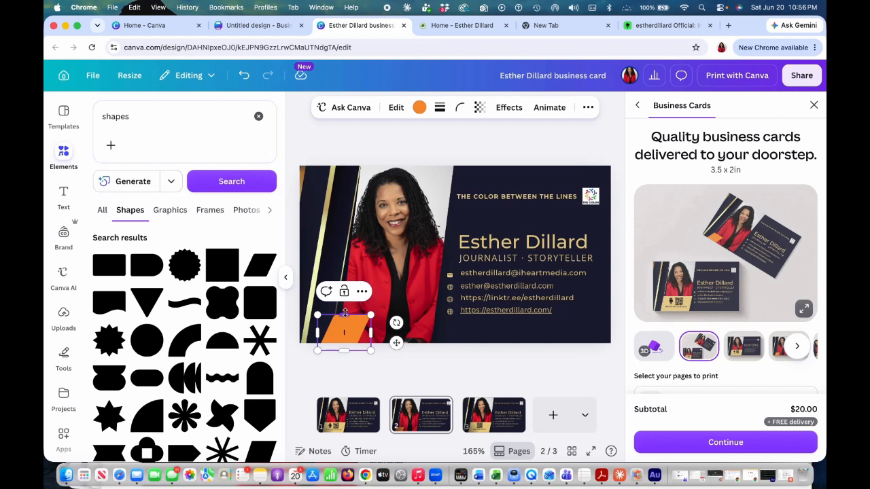
{"action": "left_click_drag", "start_coordinate": [345, 312], "coordinate": [377, 284]}
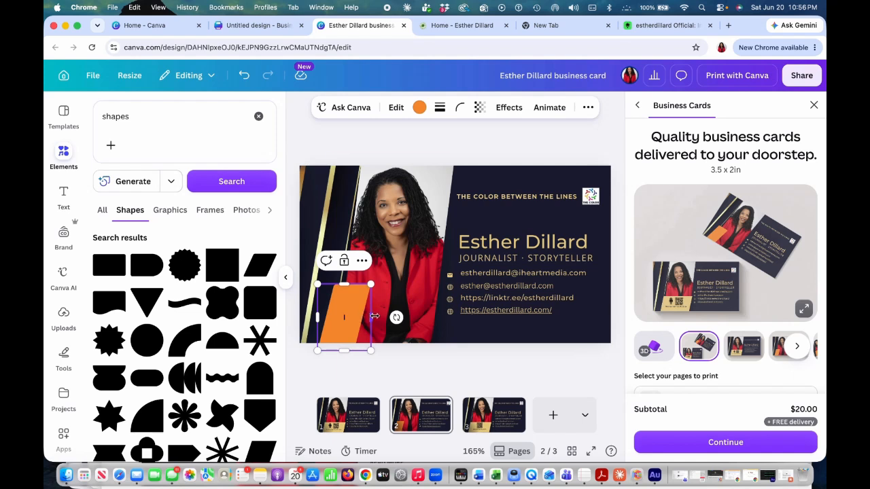
{"action": "left_click_drag", "start_coordinate": [375, 316], "coordinate": [399, 314]}
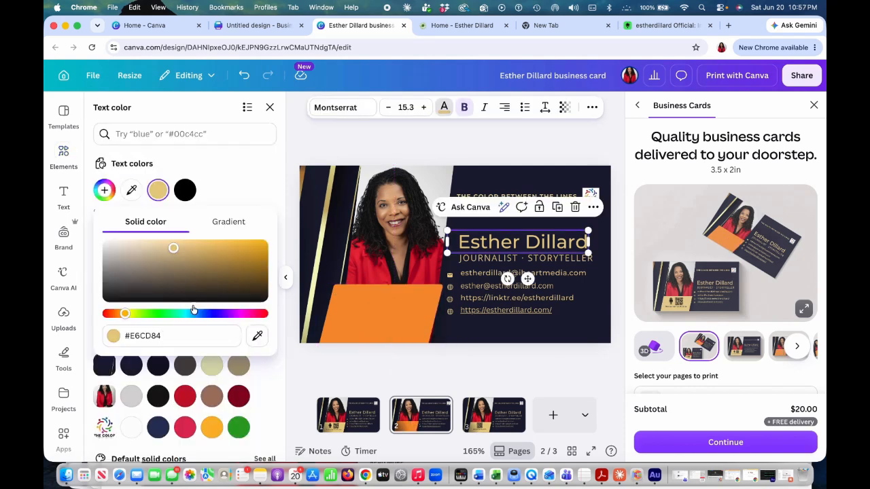
Copy the name's gold color #E6CD84 and apply it to the right parallelogram.
{"action": "left_click_drag", "start_coordinate": [163, 335], "coordinate": [124, 335]}
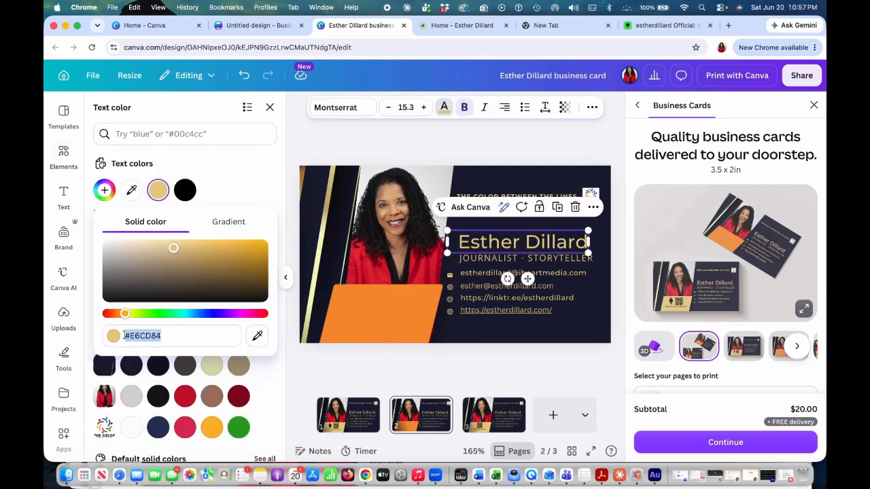
{"action": "left_click", "coordinate": [407, 295]}
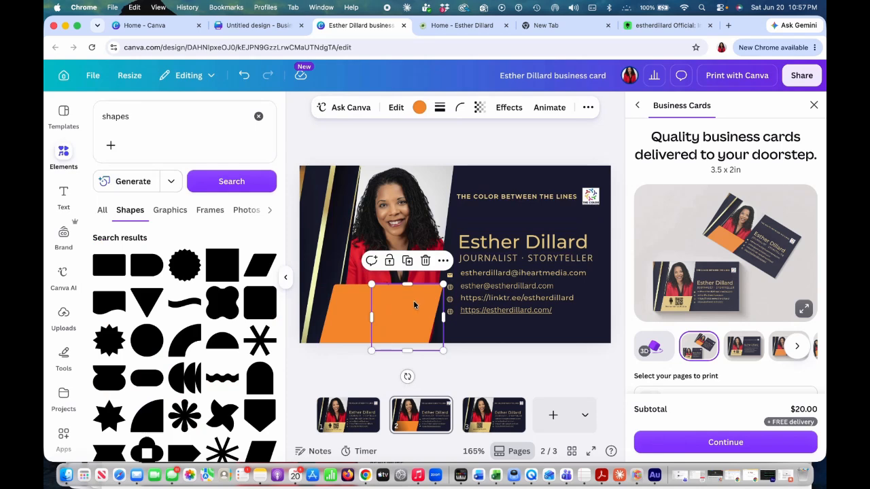
{"action": "left_click", "coordinate": [419, 107]}
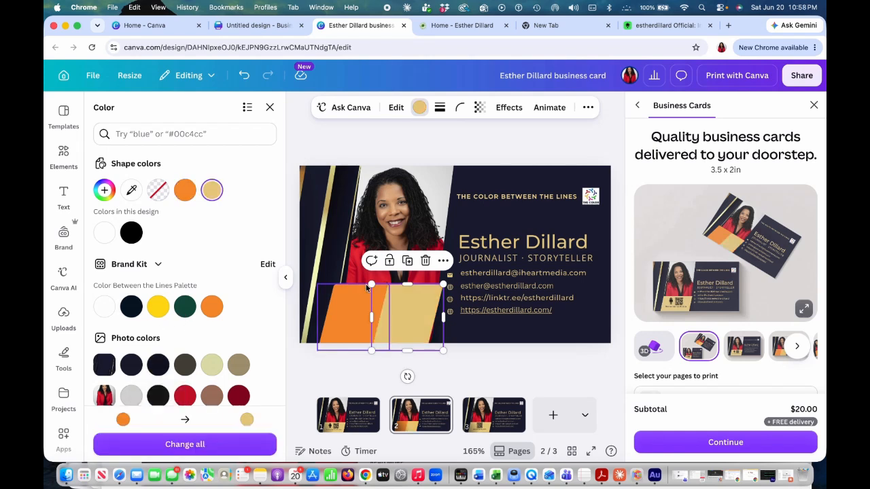
Recolor the left parallelogram with the same gold so both shapes match.
{"action": "left_click", "coordinate": [343, 316]}
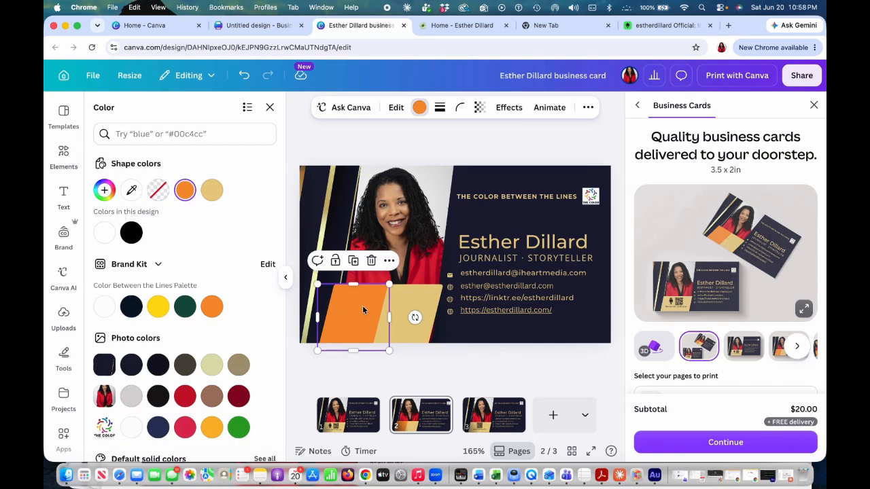
{"action": "left_click", "coordinate": [212, 190]}
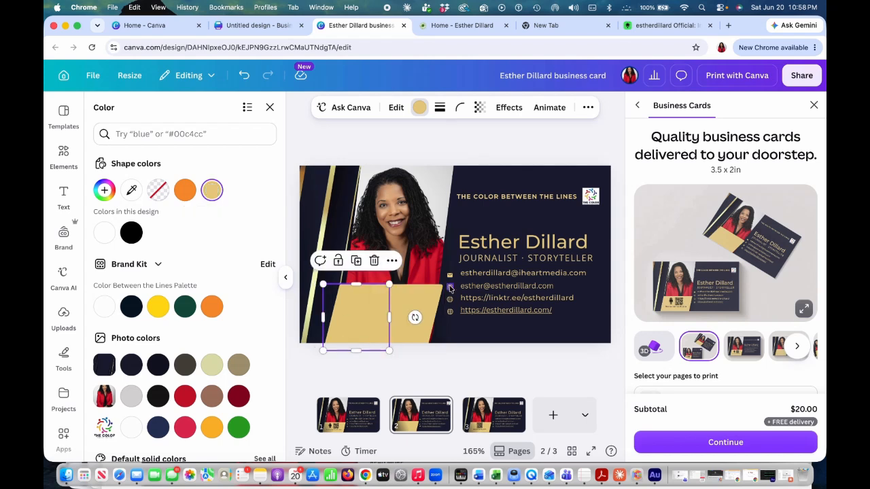
{"action": "left_click", "coordinate": [473, 335]}
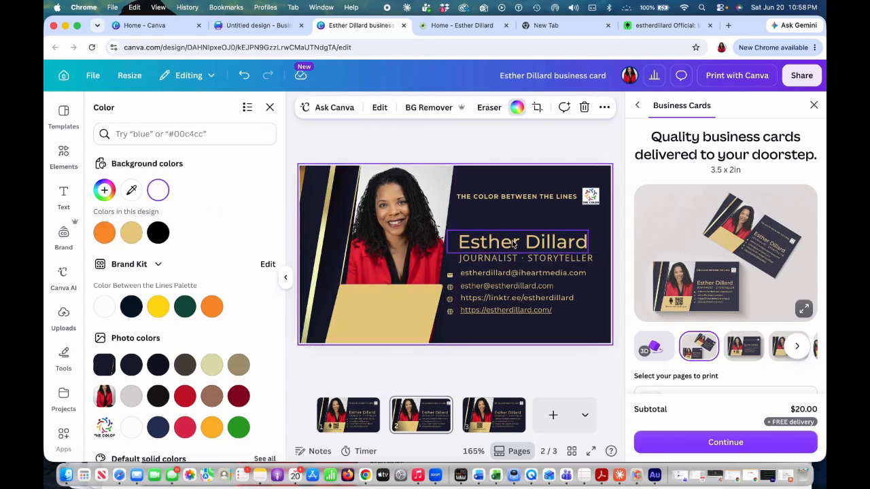
Search the elements for a microphone icon and place a black microphone graphic on the gold shape.
{"action": "left_click", "coordinate": [175, 133]}
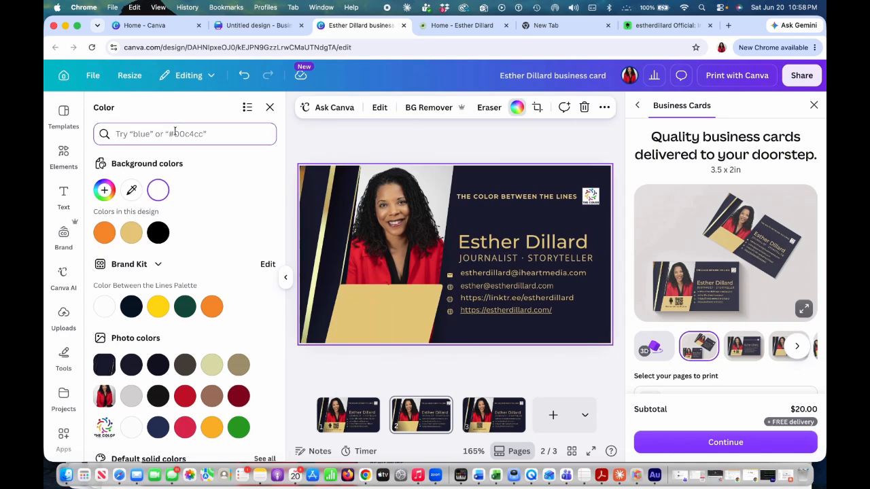
{"action": "left_click", "coordinate": [63, 157]}
{"action": "left_click", "coordinate": [155, 116]}
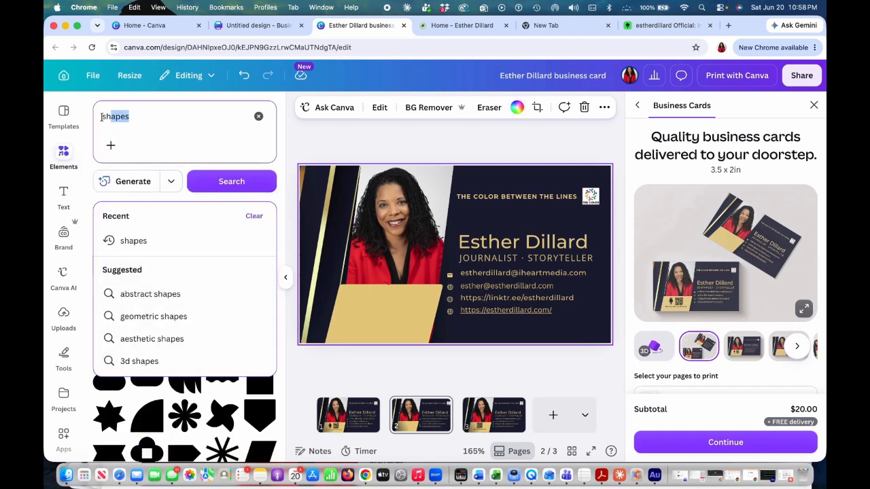
{"action": "type", "text": "mic"}
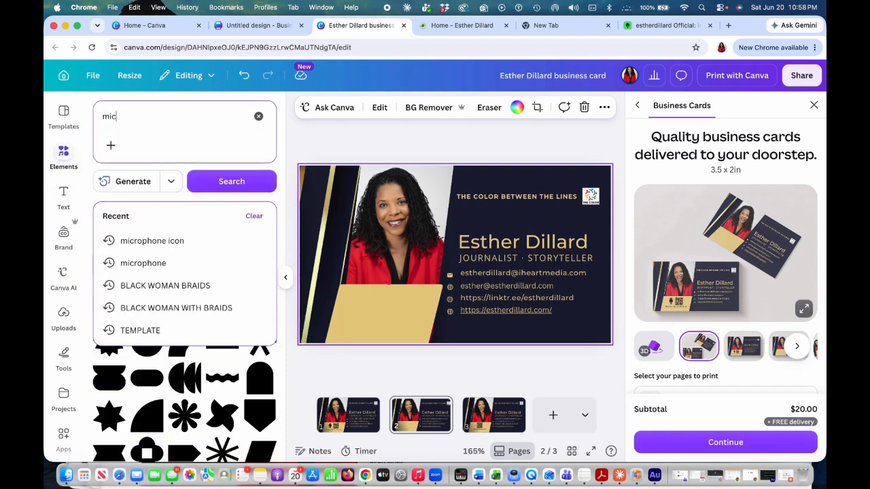
{"action": "type", "text": "rophone icon"}
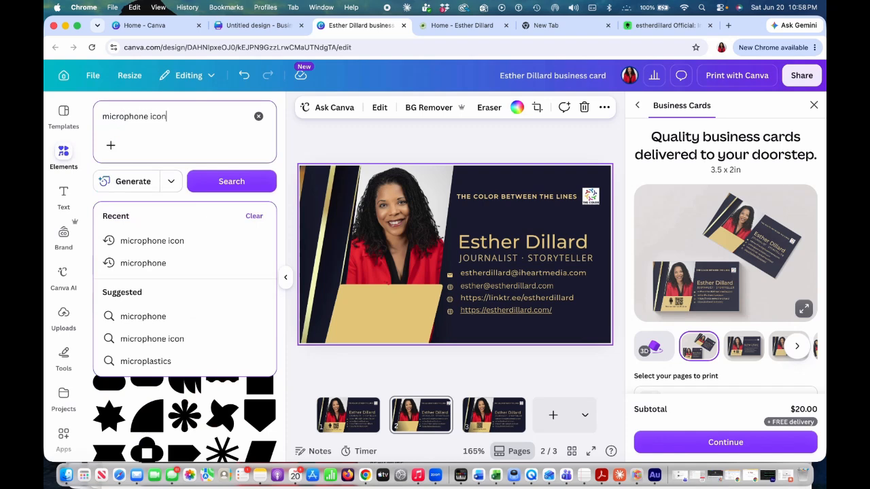
{"action": "key", "text": "Return"}
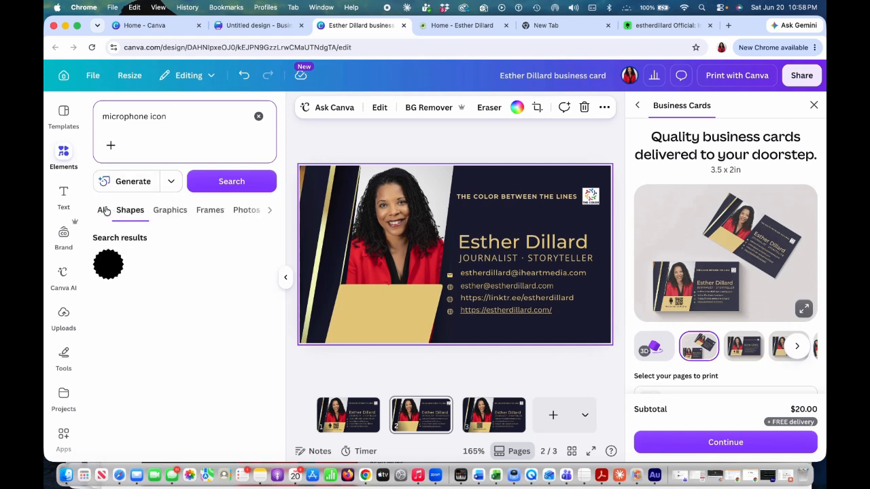
{"action": "left_click", "coordinate": [102, 211]}
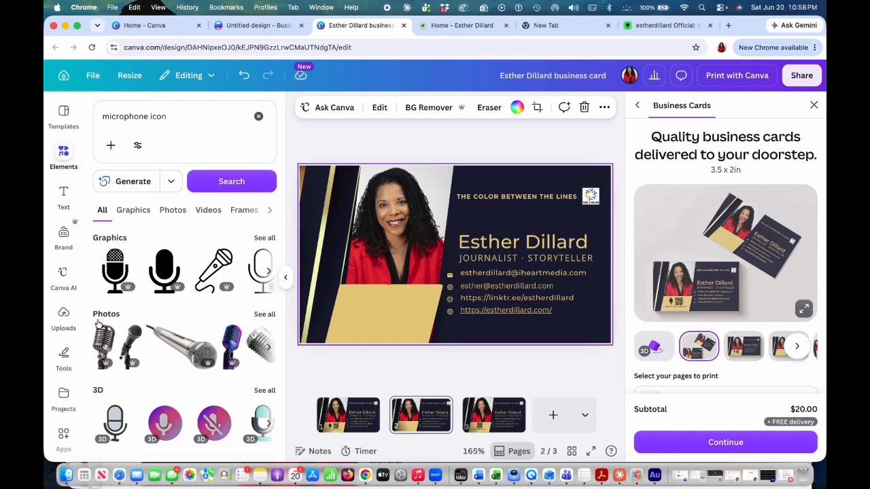
{"action": "left_click", "coordinate": [115, 270]}
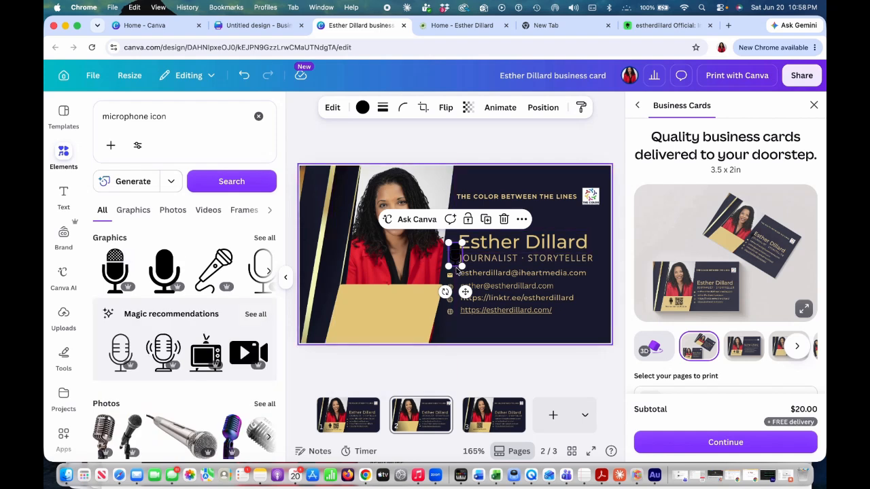
{"action": "left_click_drag", "start_coordinate": [457, 259], "coordinate": [356, 305]}
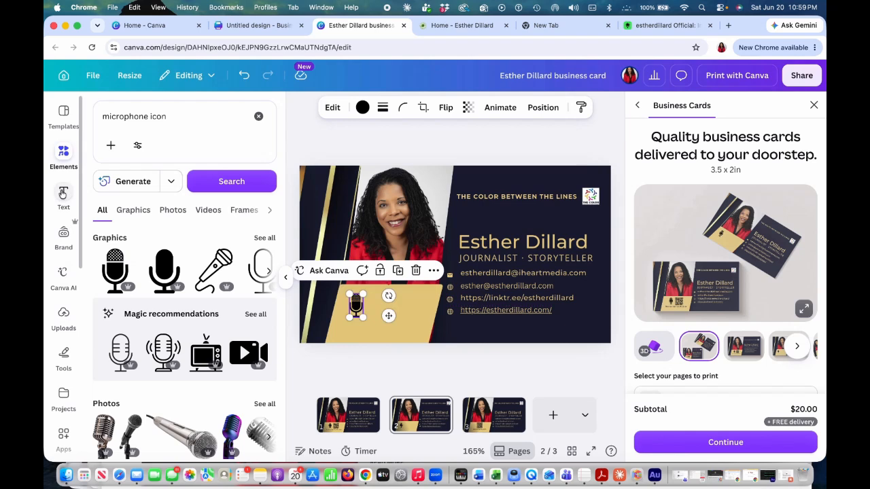
Add a body text box and move it onto the gold shape below the microphone.
{"action": "left_click", "coordinate": [64, 194]}
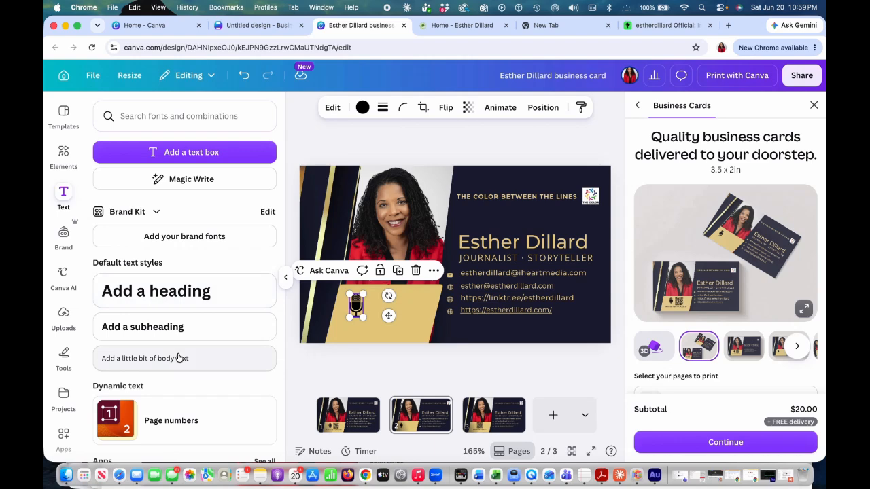
{"action": "left_click", "coordinate": [179, 358]}
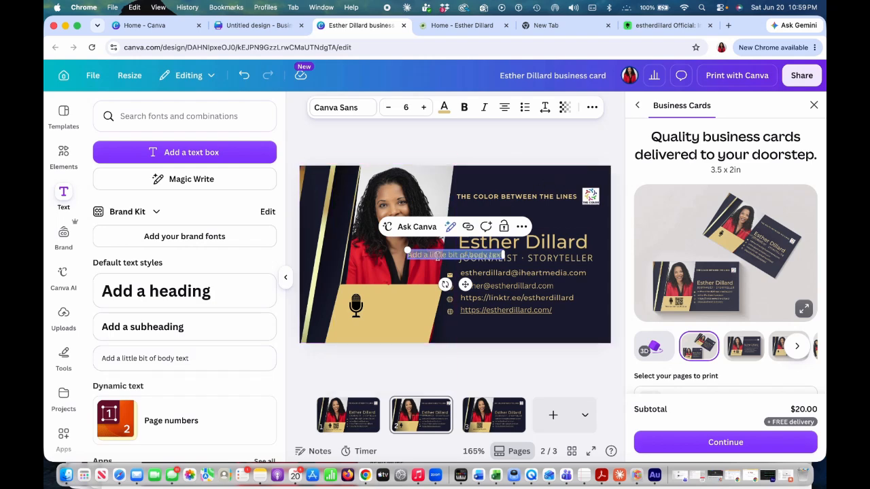
{"action": "left_click_drag", "start_coordinate": [449, 304], "coordinate": [432, 352]}
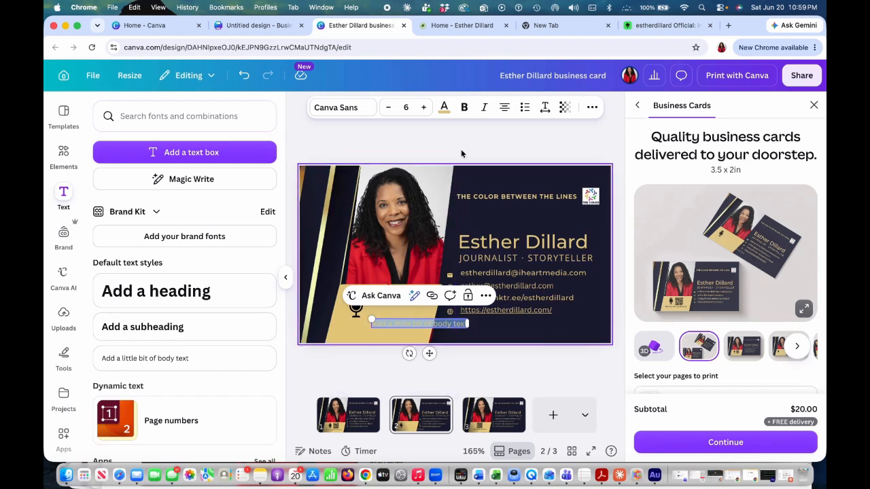
Recolor the new text with the card's dark navy background color using the eyedropper.
{"action": "left_click", "coordinate": [444, 108]}
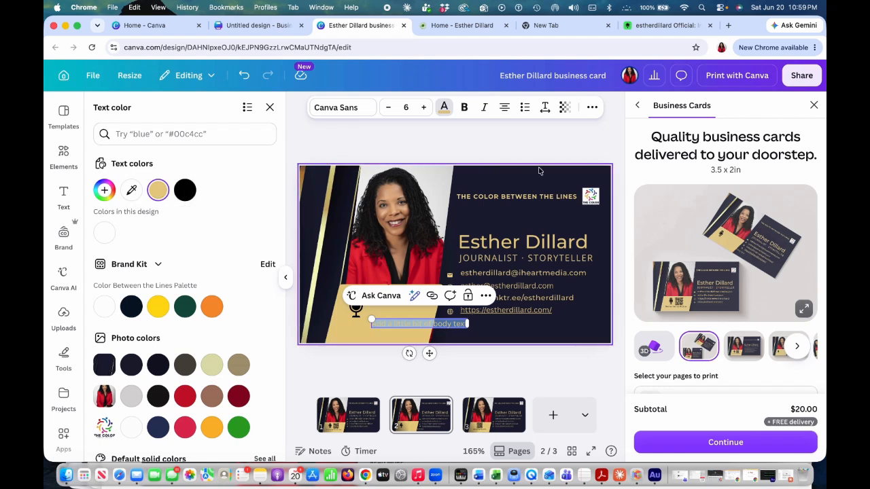
{"action": "left_click", "coordinate": [103, 191]}
{"action": "left_click", "coordinate": [131, 191]}
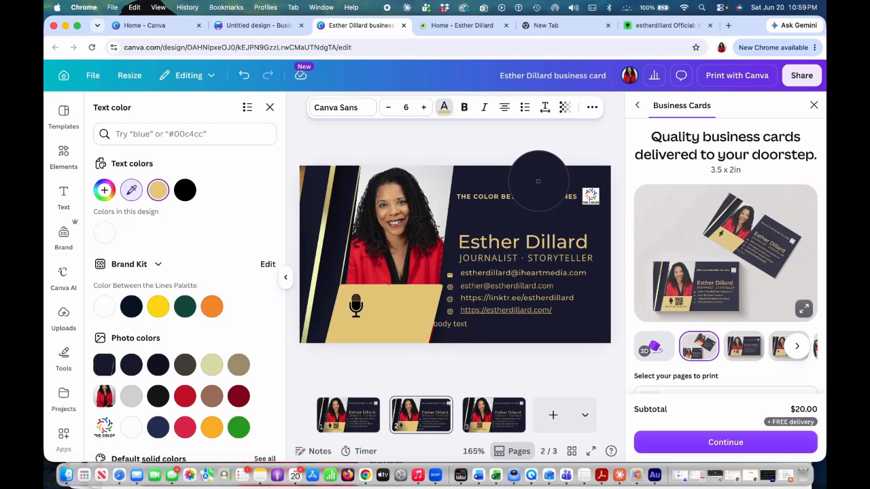
{"action": "left_click", "coordinate": [538, 183]}
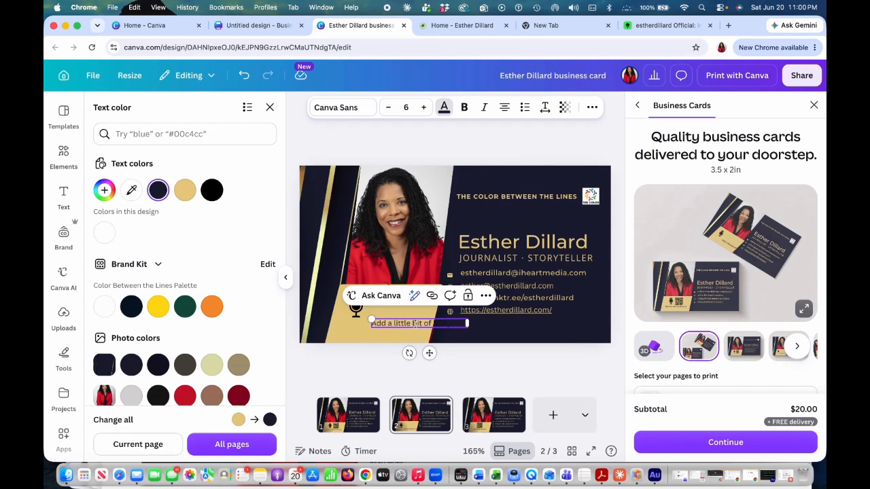
{"action": "left_click", "coordinate": [444, 110]}
{"action": "left_click", "coordinate": [443, 110]}
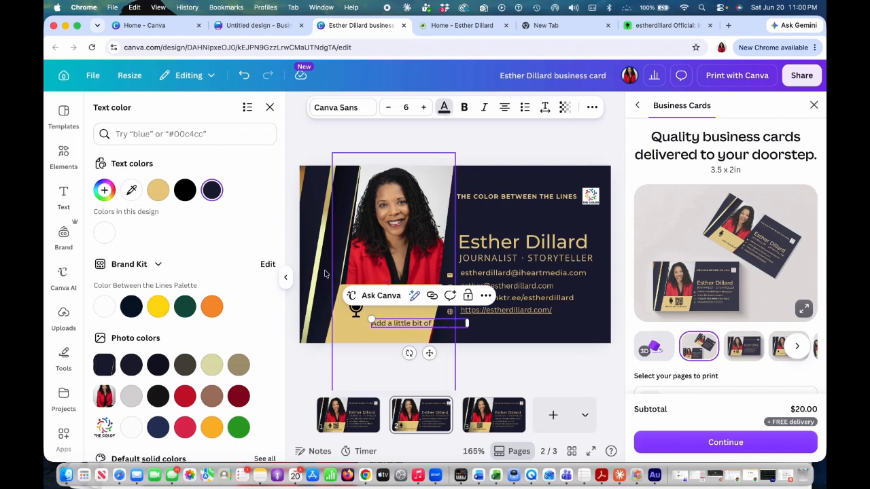
Replace the placeholder text with "Scan to hear my :30 sec pitch" and return to page 2 after viewing page 3.
{"action": "double_click", "coordinate": [401, 324]}
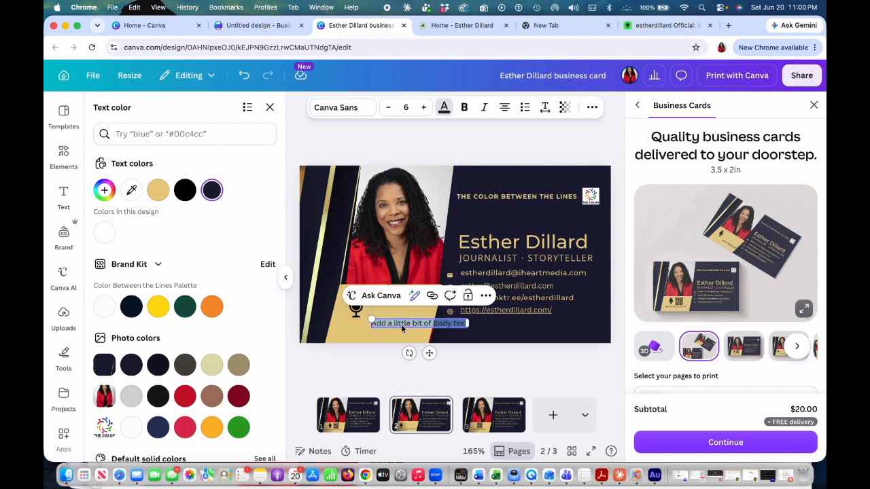
{"action": "key", "text": "BackSpace"}
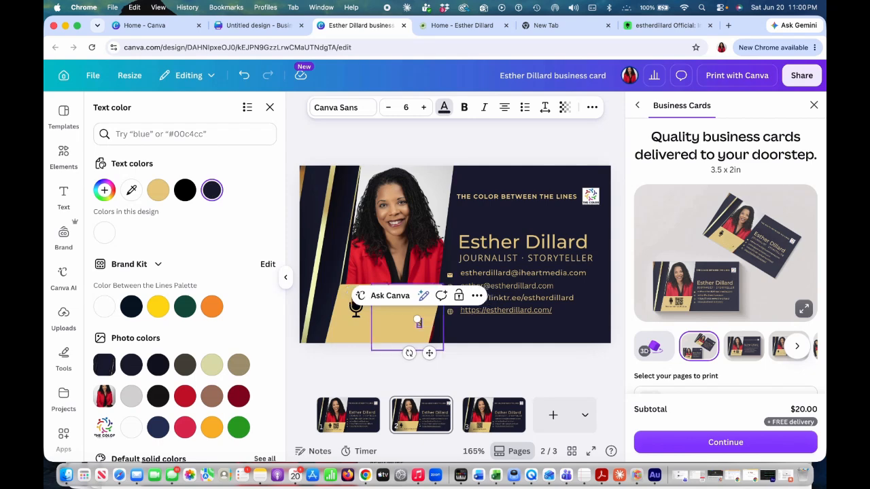
{"action": "type", "text": "Scan to hear"}
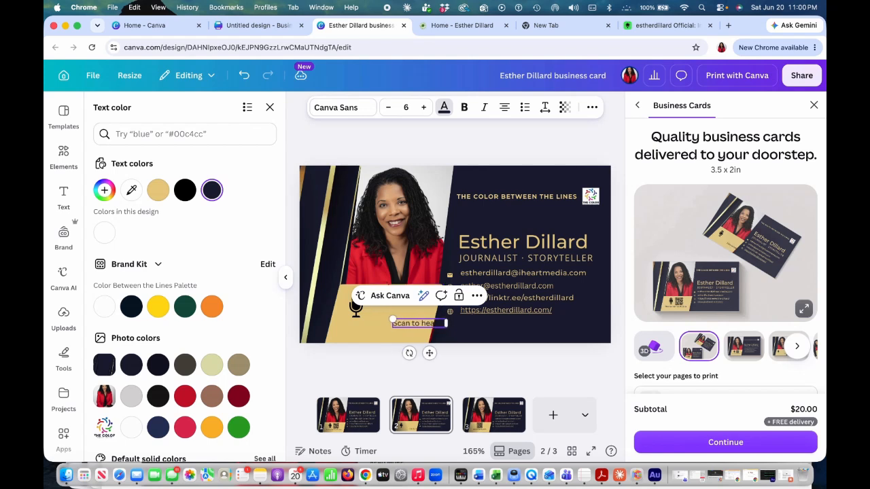
{"action": "type", "text": " my :30 sec pitch"}
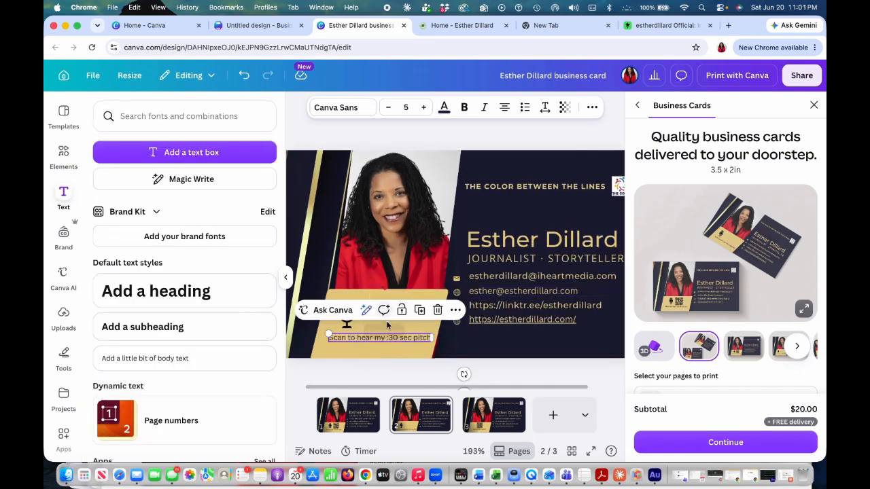
{"action": "scroll", "coordinate": [523, 346], "scroll_direction": "down", "scroll_amount": 2}
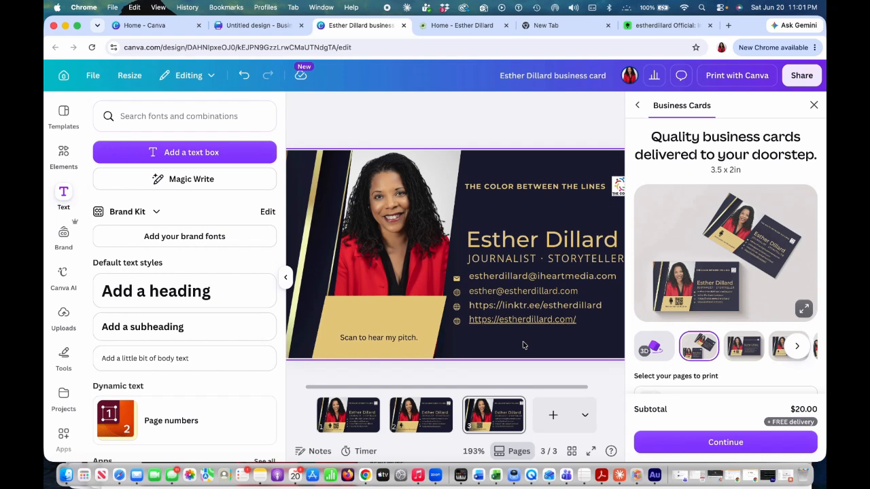
{"action": "left_click", "coordinate": [420, 414]}
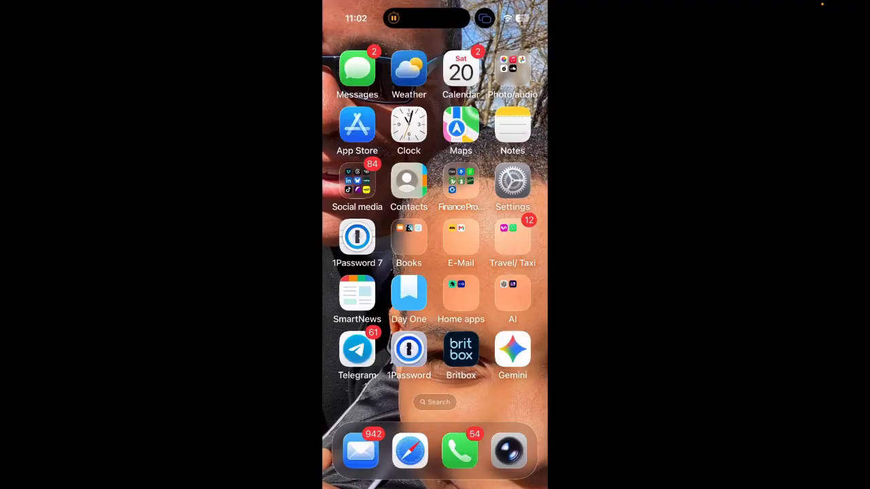
Switch to the phone's Voice Memos app and record a new voice memo.
{"action": "left_click", "coordinate": [434, 402]}
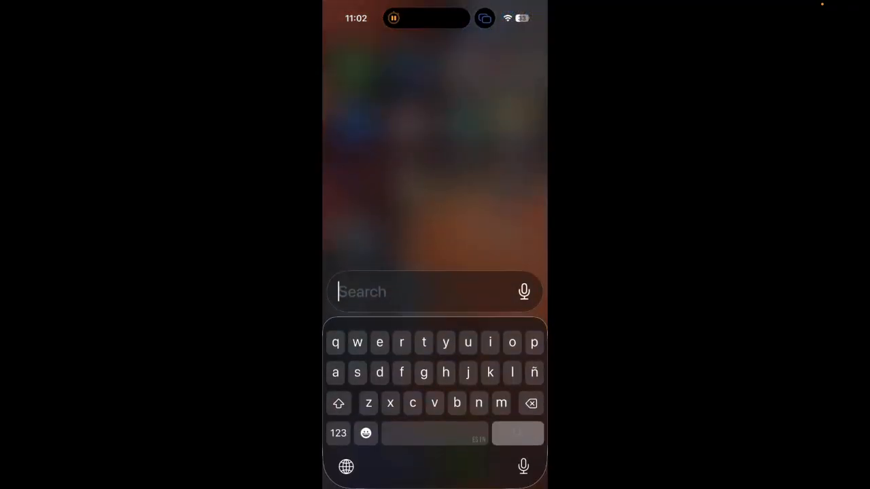
{"action": "type", "text": "voice"}
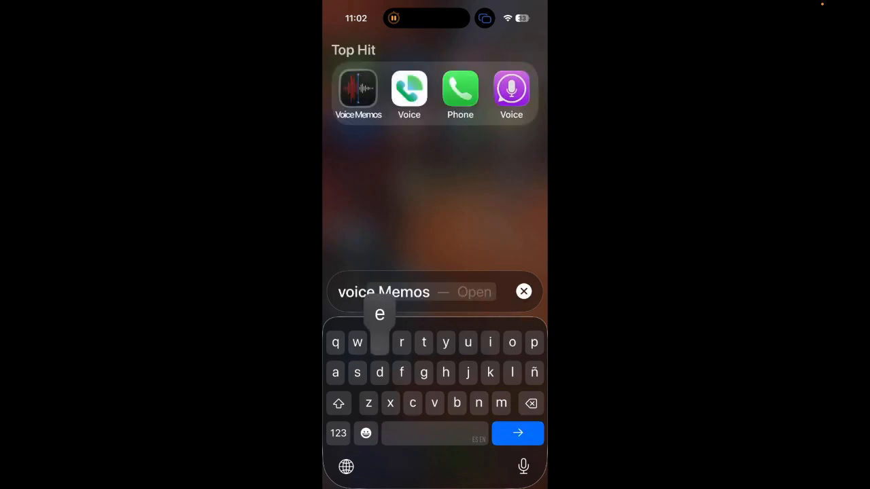
{"action": "key", "text": "Return"}
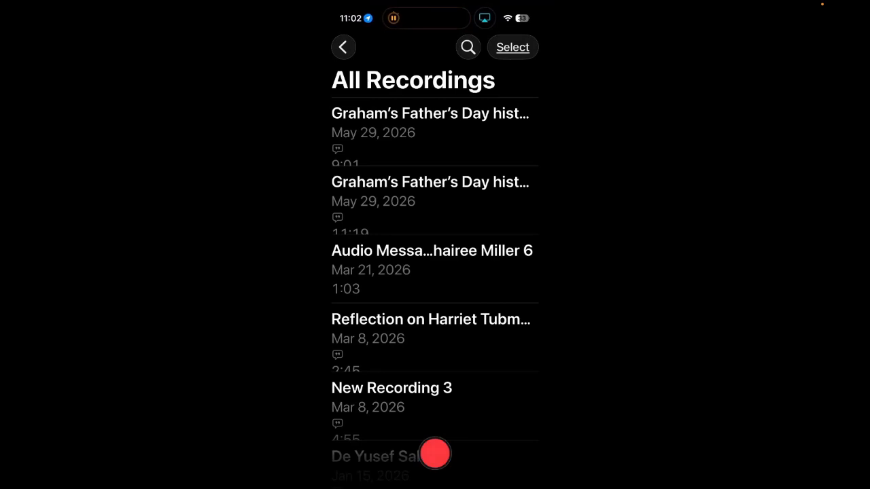
{"action": "left_click", "coordinate": [435, 454]}
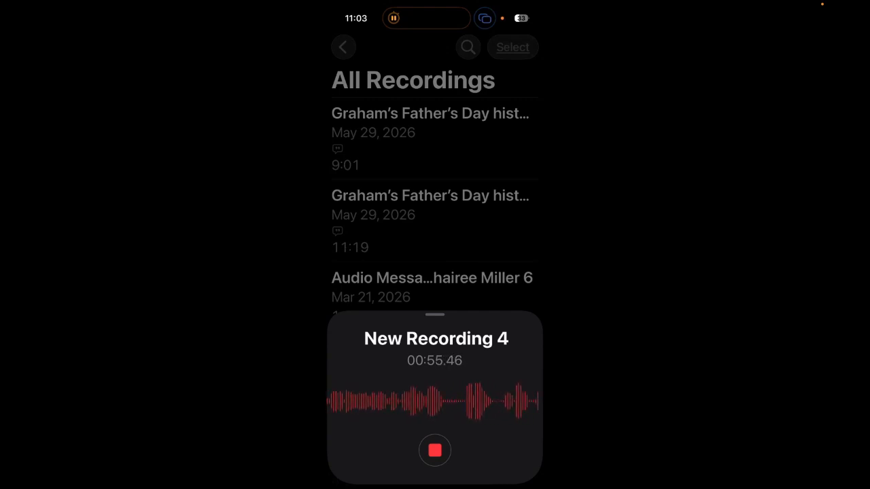
{"action": "left_click", "coordinate": [435, 450]}
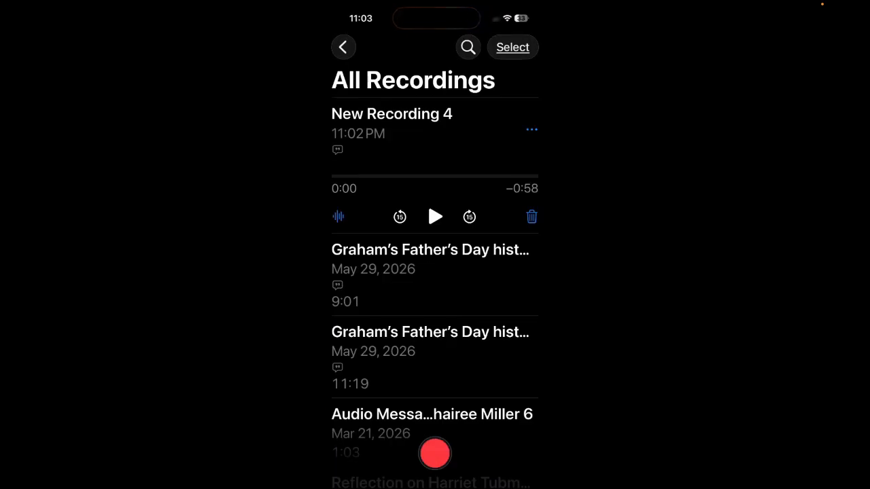
Rename the new recording as "Business pitch" and open its Share option.
{"action": "left_click", "coordinate": [392, 115]}
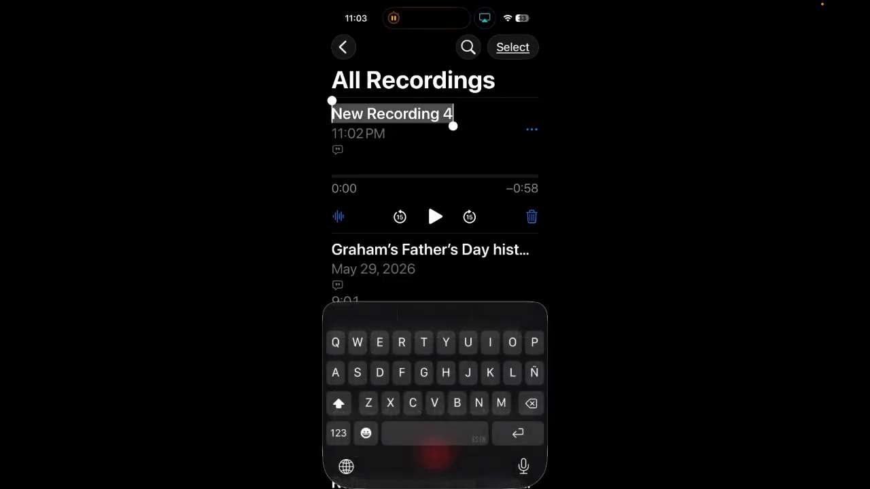
{"action": "type", "text": "B"}
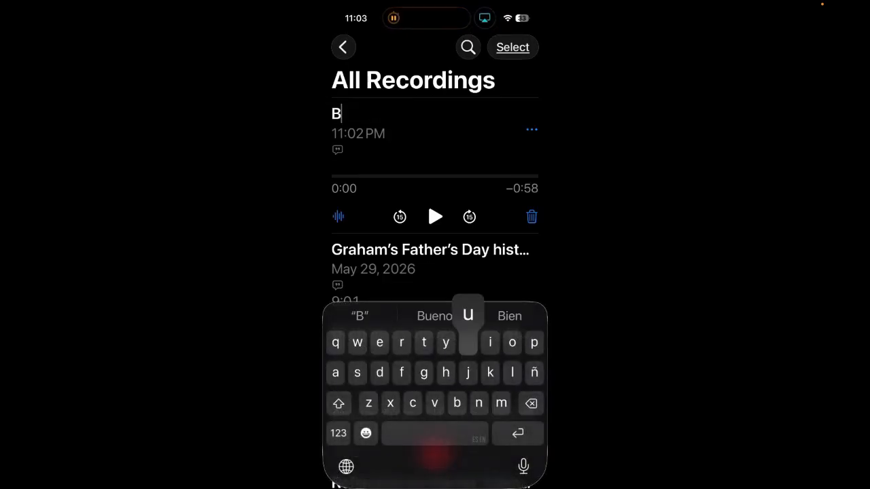
{"action": "type", "text": "usines"}
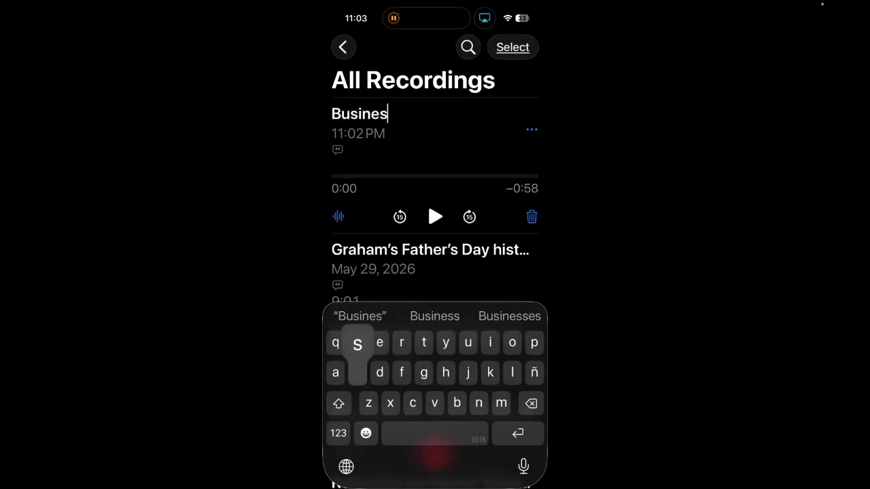
{"action": "type", "text": "s pitch"}
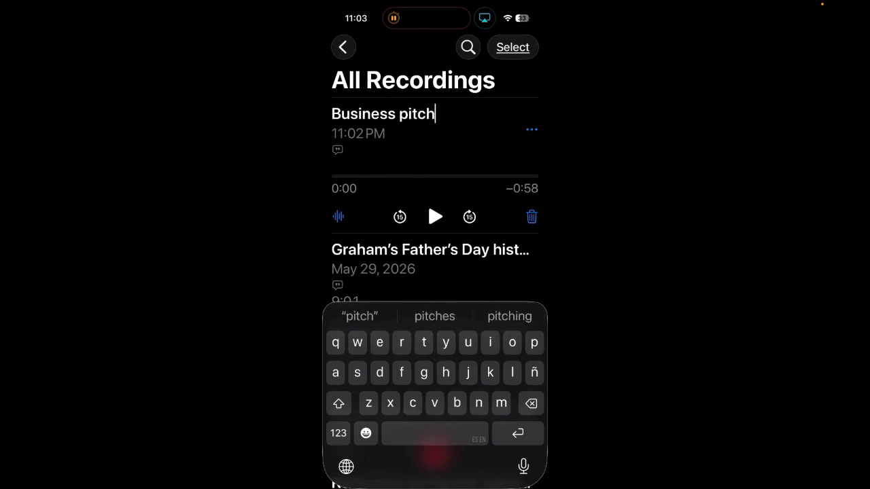
{"action": "key", "text": "Return"}
{"action": "left_click", "coordinate": [531, 130]}
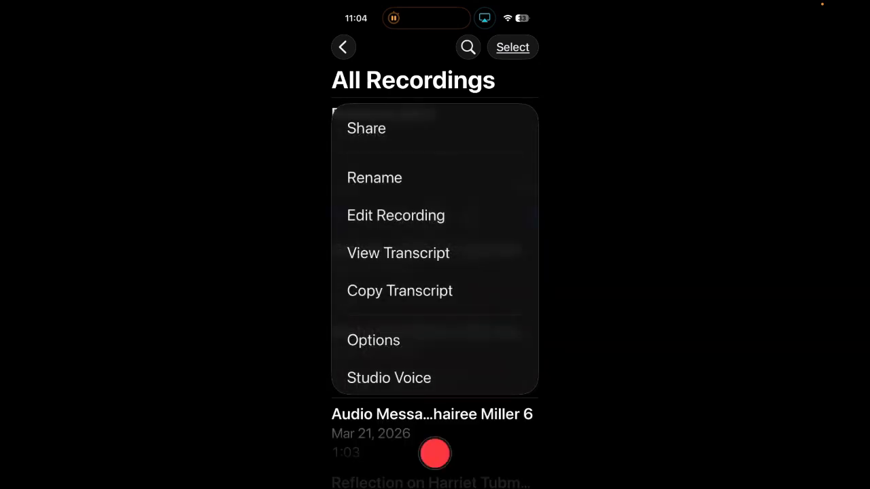
{"action": "left_click", "coordinate": [366, 128]}
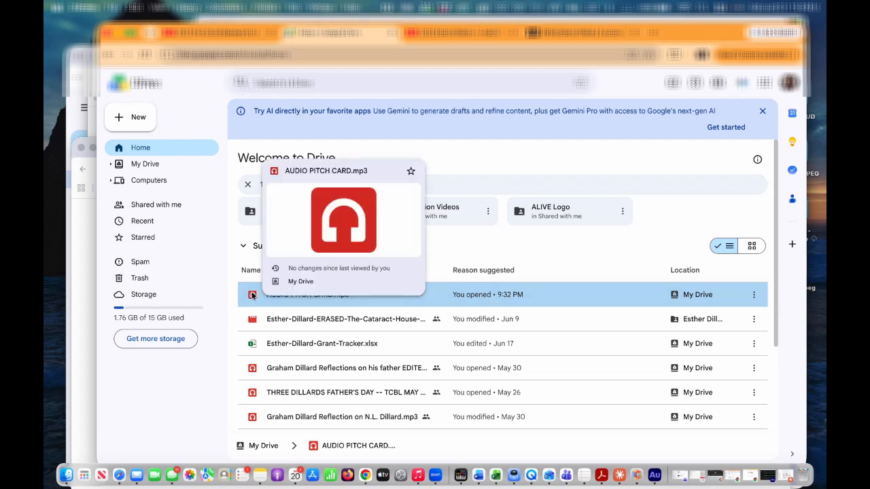
In Google Drive, share AUDIO PITCH CARD.mp3 with anyone who has the link and copy the link.
{"action": "double_click", "coordinate": [316, 296]}
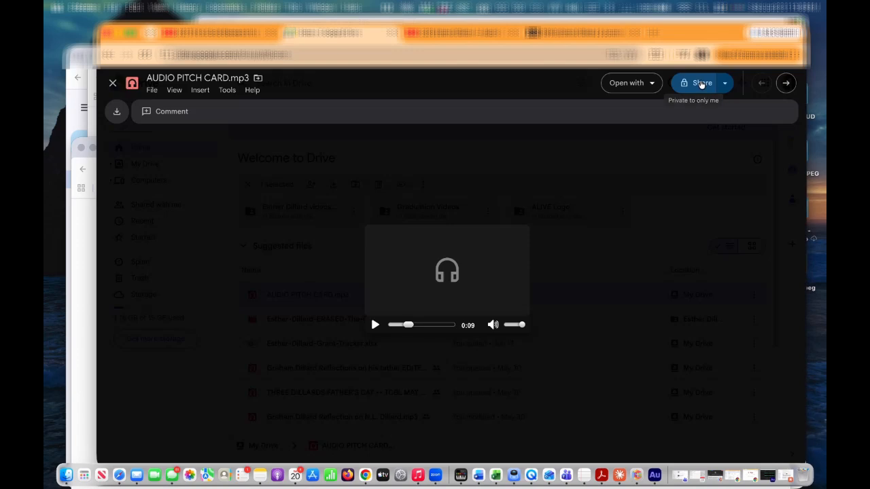
{"action": "left_click", "coordinate": [701, 83]}
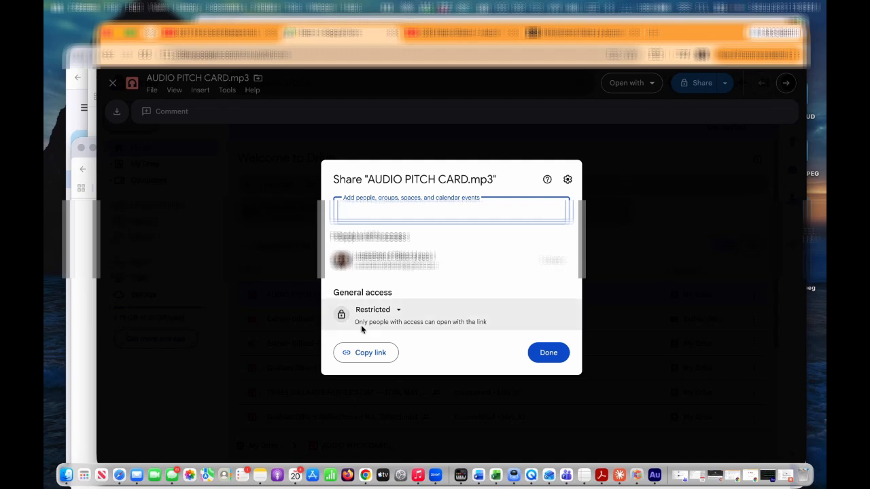
{"action": "left_click", "coordinate": [379, 310]}
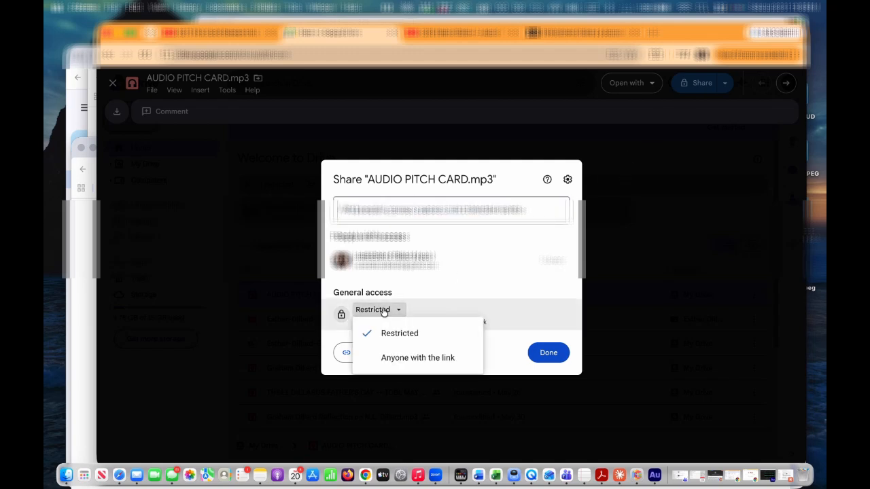
{"action": "left_click", "coordinate": [397, 358]}
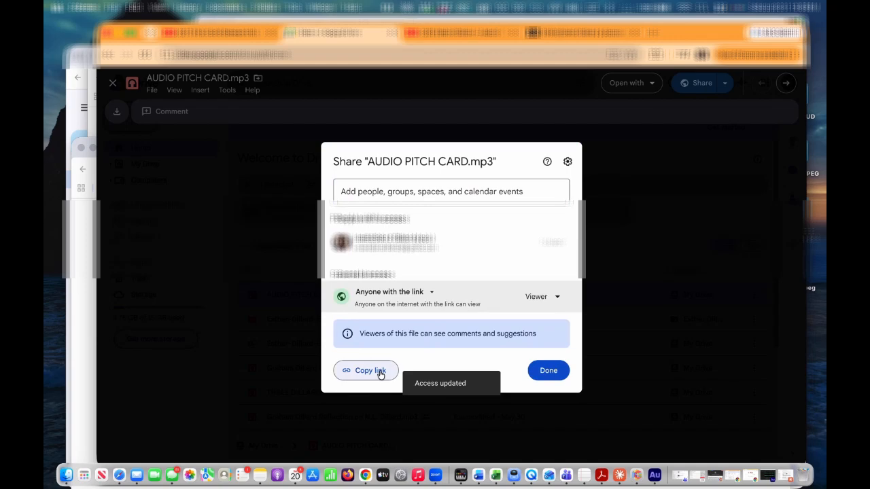
{"action": "left_click", "coordinate": [380, 372]}
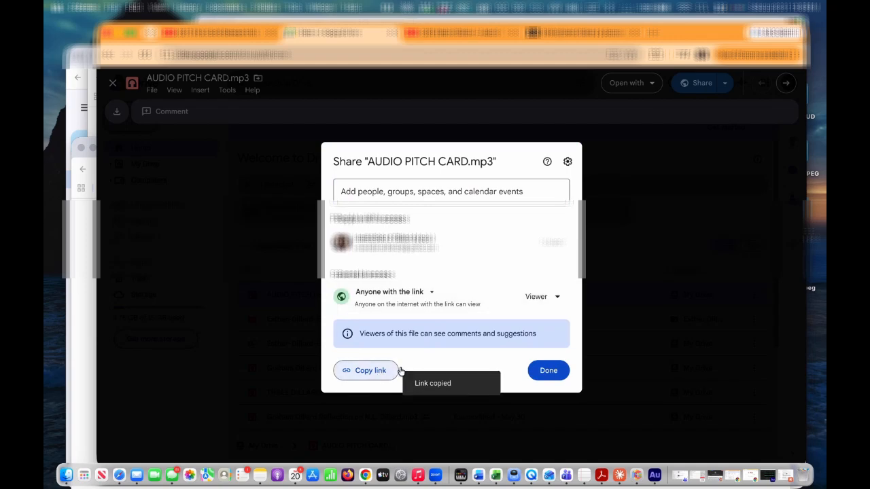
{"action": "left_click", "coordinate": [550, 371]}
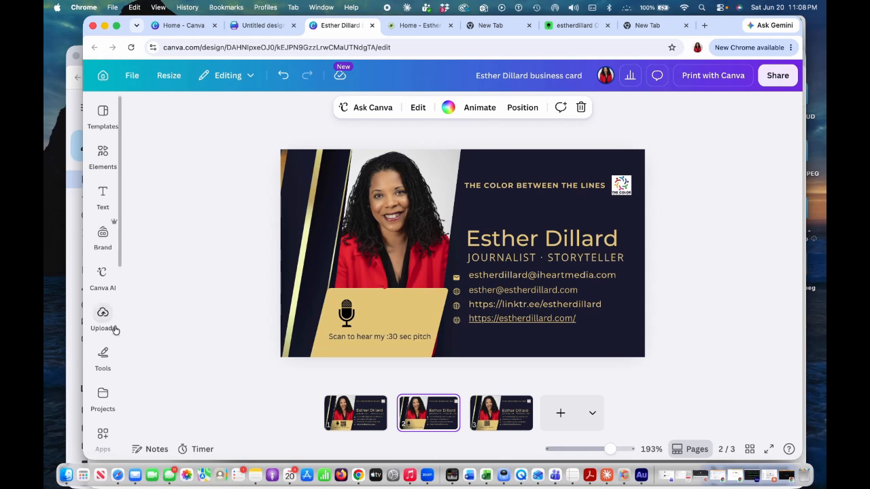
Open the QR code app and enter the copied Google Drive audio link as the URL.
{"action": "scroll", "coordinate": [101, 316], "scroll_direction": "down", "scroll_amount": 5}
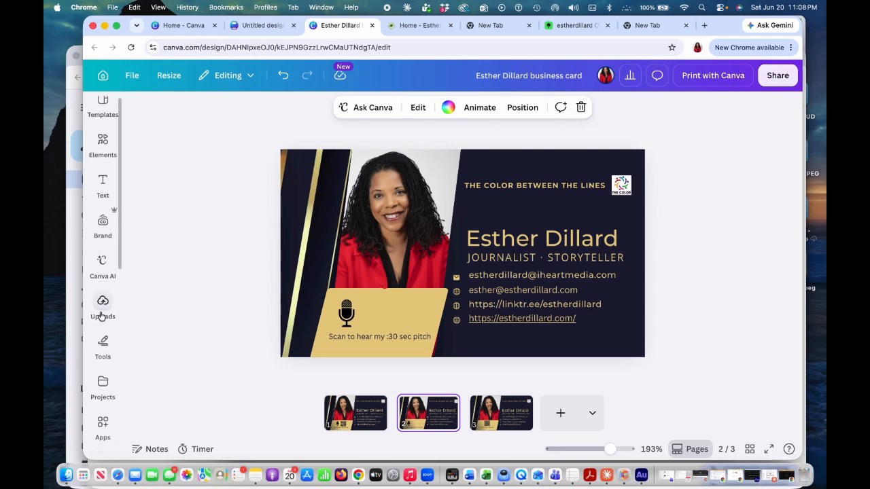
{"action": "scroll", "coordinate": [100, 316], "scroll_direction": "down", "scroll_amount": 2}
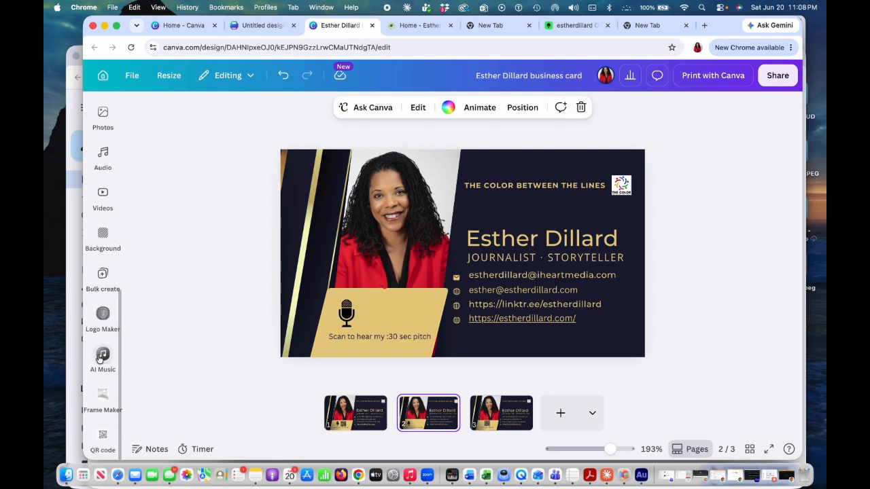
{"action": "left_click", "coordinate": [103, 436]}
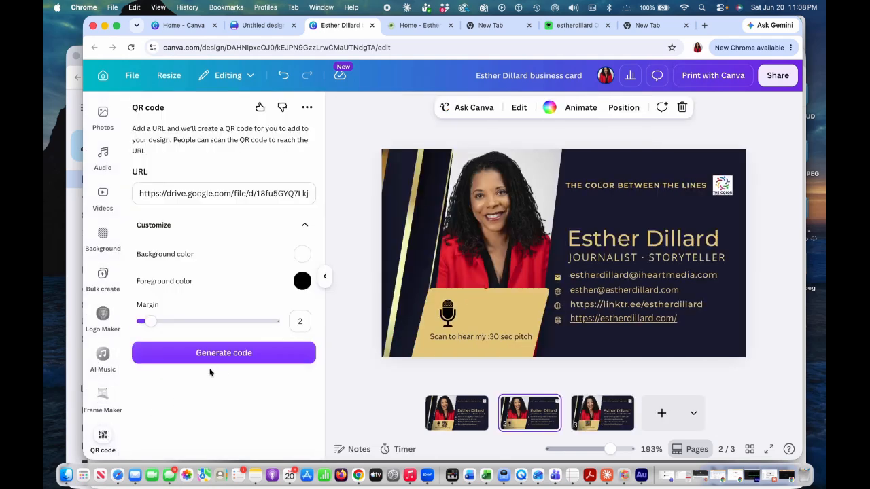
{"action": "double_click", "coordinate": [269, 195]}
{"action": "left_click", "coordinate": [245, 195]}
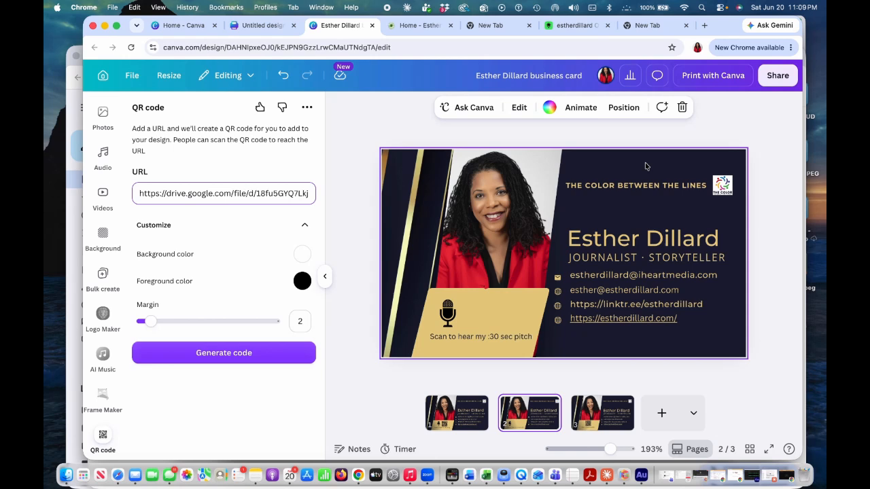
Sample the card's dark navy background with the eyedropper and copy its hex code #1B1E33.
{"action": "left_click", "coordinate": [303, 281]}
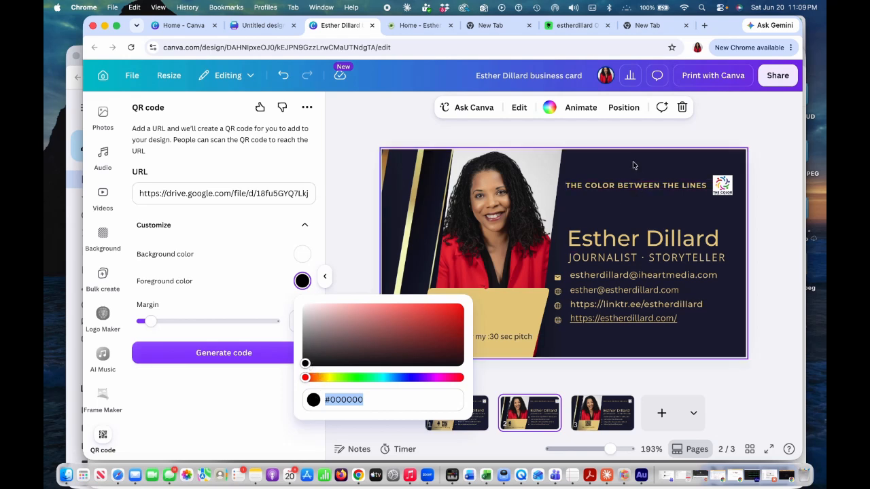
{"action": "left_click", "coordinate": [548, 109]}
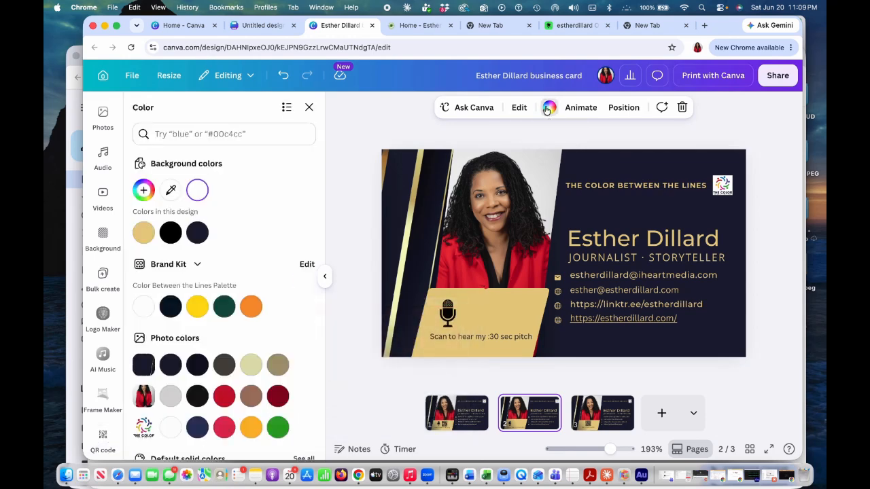
{"action": "left_click", "coordinate": [174, 193]}
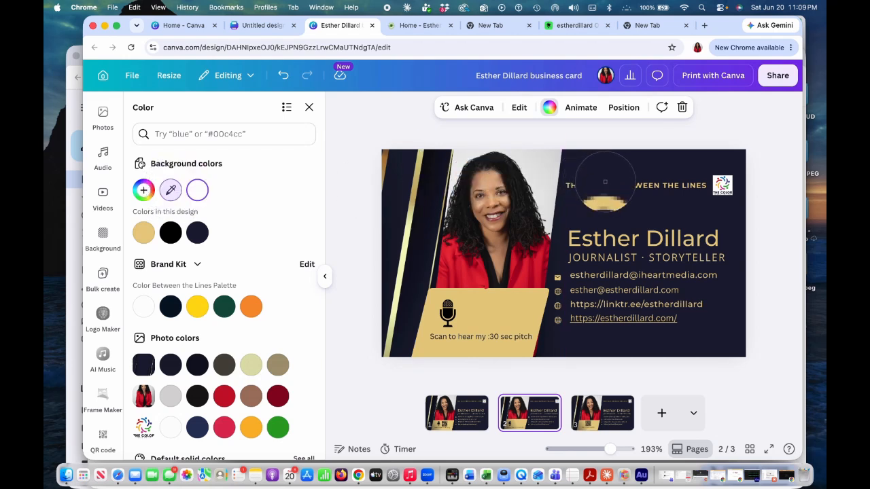
{"action": "left_click", "coordinate": [607, 165]}
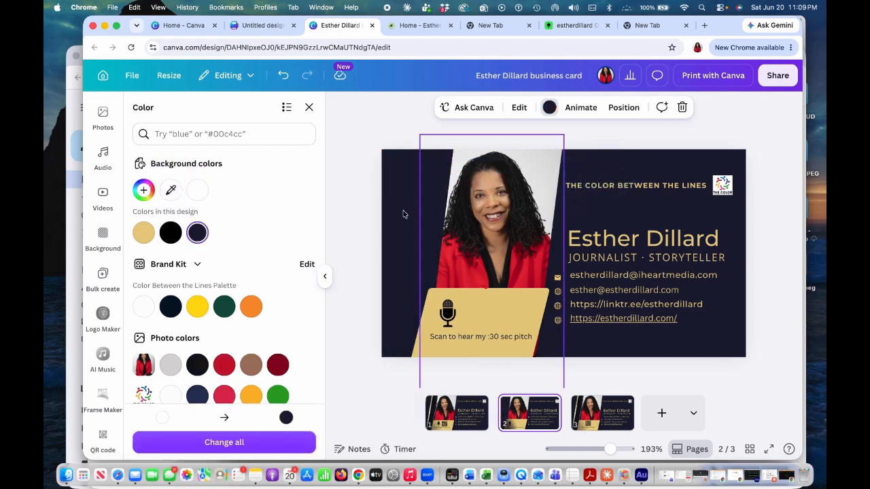
{"action": "left_click", "coordinate": [196, 234]}
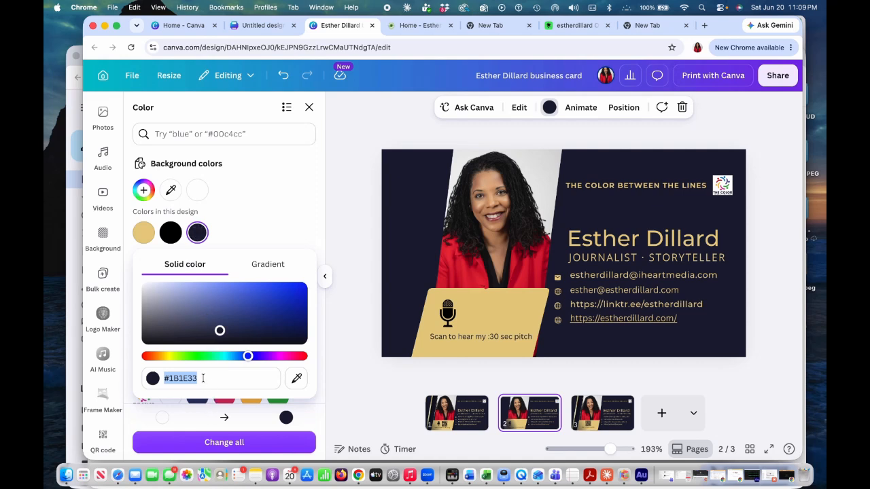
{"action": "left_click_drag", "start_coordinate": [198, 378], "coordinate": [161, 379]}
{"action": "key", "text": "super+c"}
{"action": "key", "text": "Escape"}
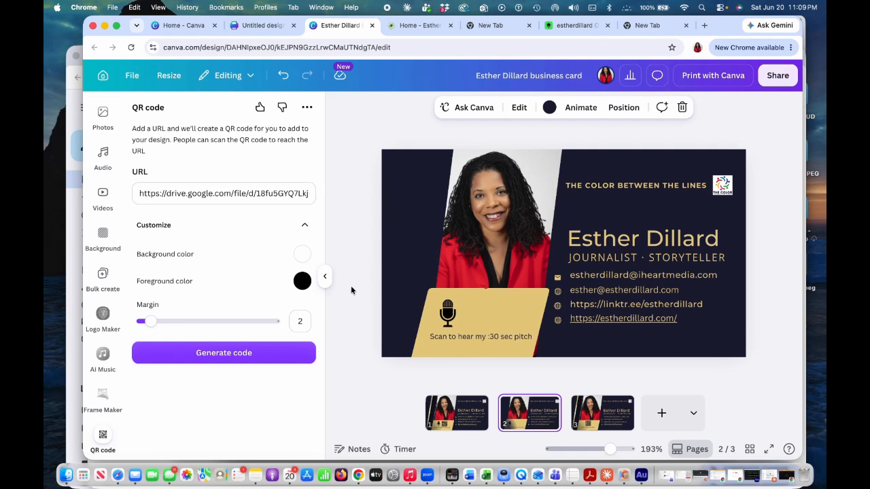
Set the QR code's foreground color to #1B1E33 by pasting the hex code.
{"action": "left_click", "coordinate": [302, 281]}
{"action": "left_click", "coordinate": [366, 400]}
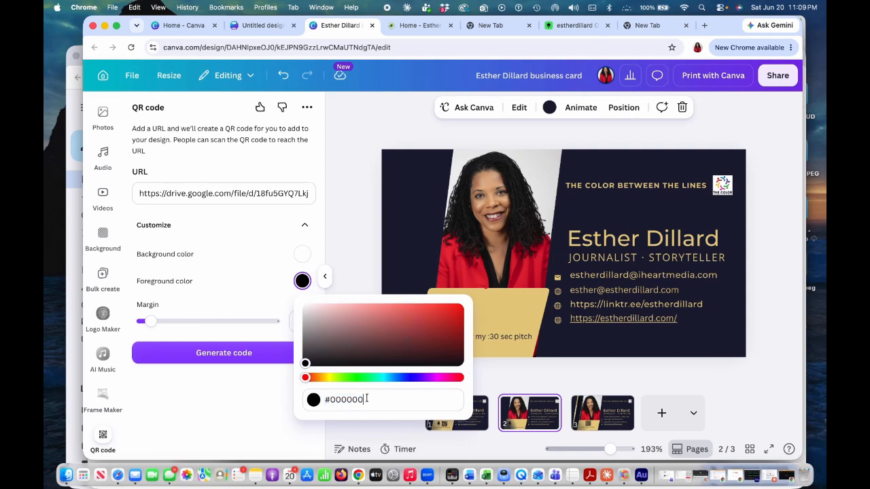
{"action": "left_click_drag", "start_coordinate": [366, 399], "coordinate": [321, 399]}
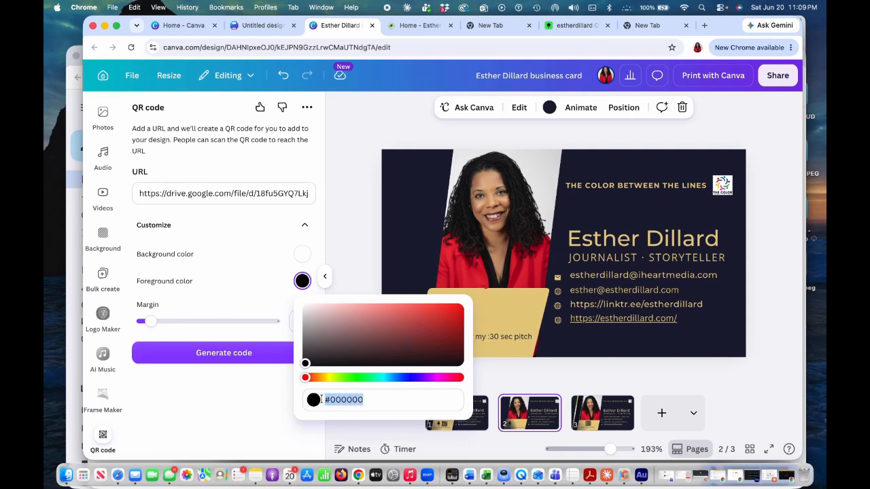
{"action": "key", "text": "super+v"}
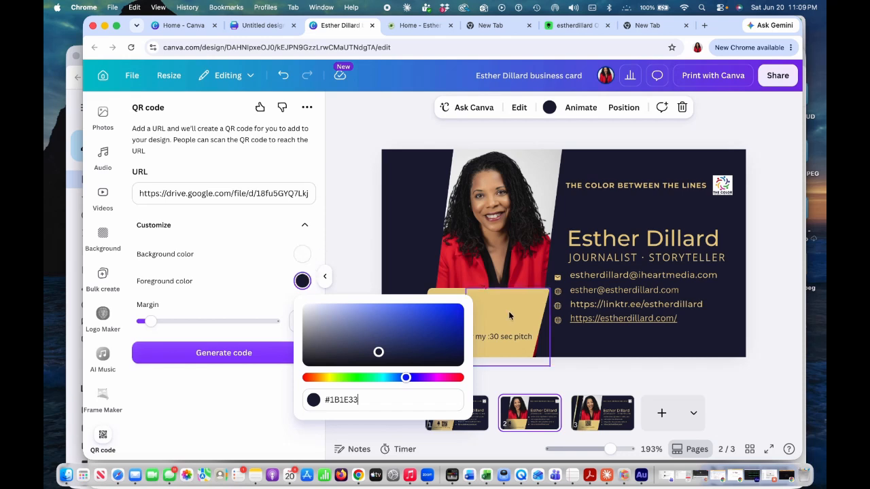
Select the gold shape behind the microphone and copy its hex color #E6CD84.
{"action": "left_click", "coordinate": [303, 255]}
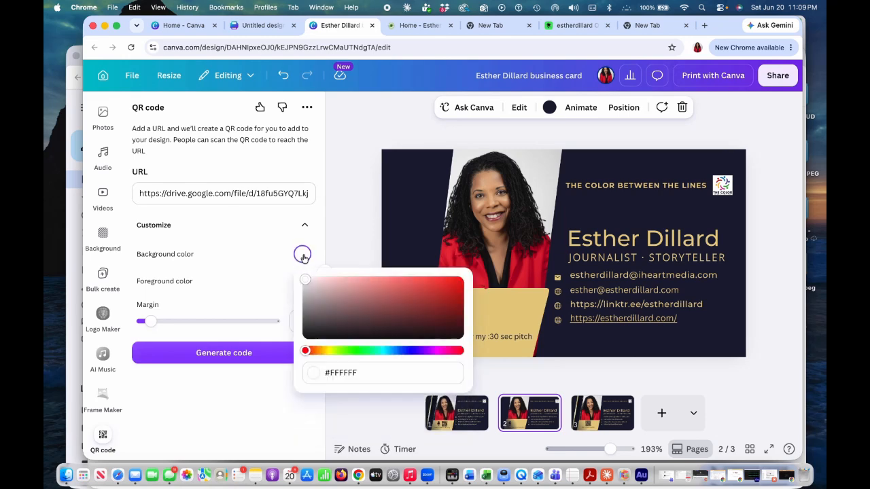
{"action": "left_click", "coordinate": [500, 307]}
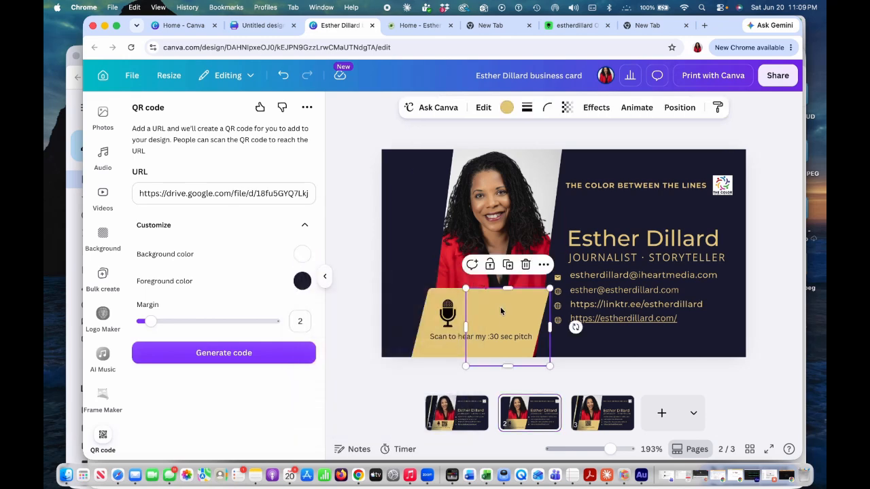
{"action": "left_click", "coordinate": [507, 107]}
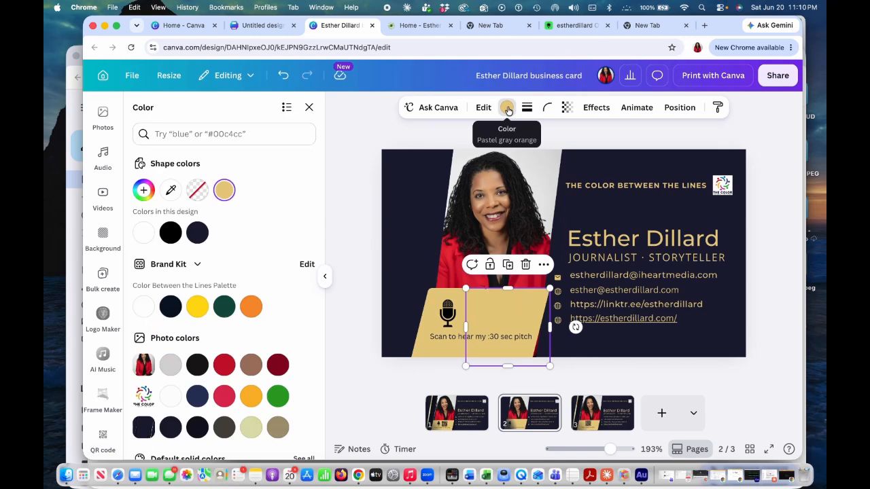
{"action": "left_click", "coordinate": [225, 192]}
{"action": "left_click_drag", "start_coordinate": [207, 333], "coordinate": [159, 333]}
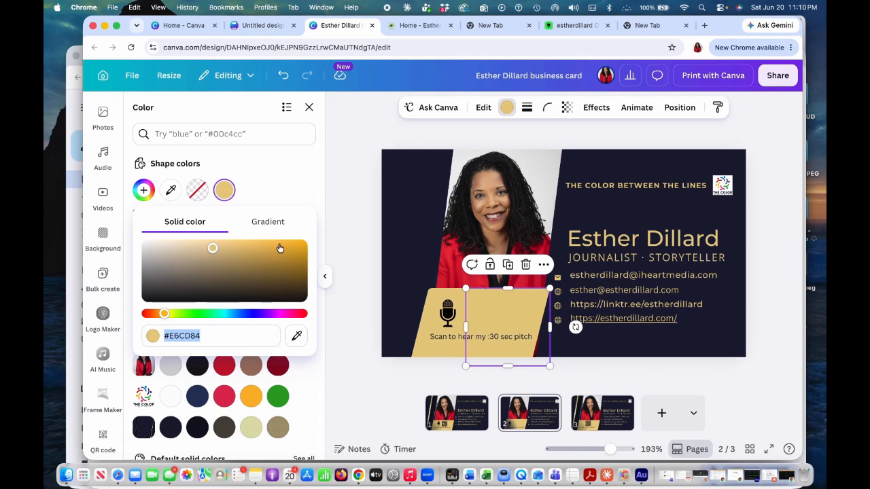
{"action": "left_click", "coordinate": [359, 246]}
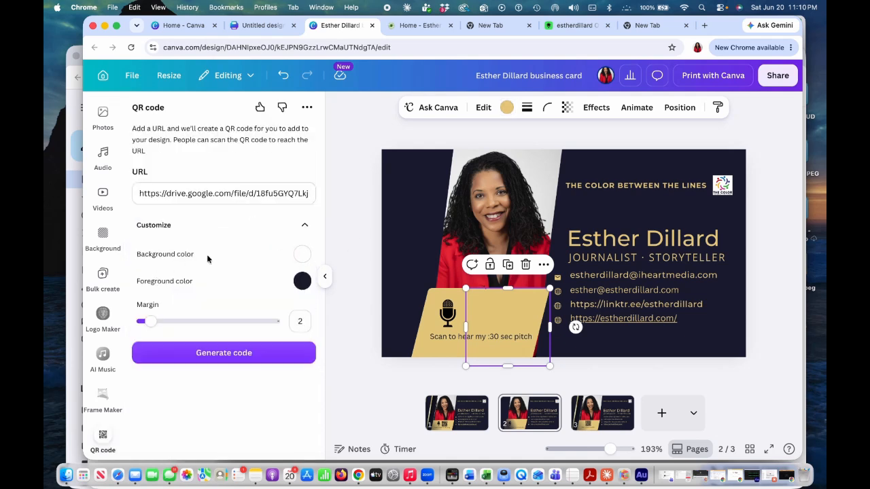
Set the QR code's background color to the gold #E6CD84 by pasting the hex code.
{"action": "left_click", "coordinate": [303, 257]}
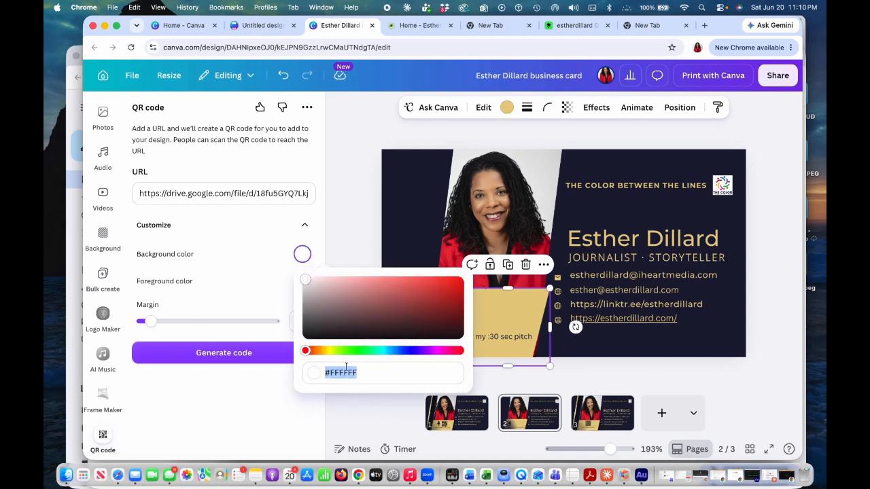
{"action": "left_click_drag", "start_coordinate": [360, 372], "coordinate": [313, 371]}
{"action": "key", "text": "super+v"}
{"action": "left_click", "coordinate": [349, 245]}
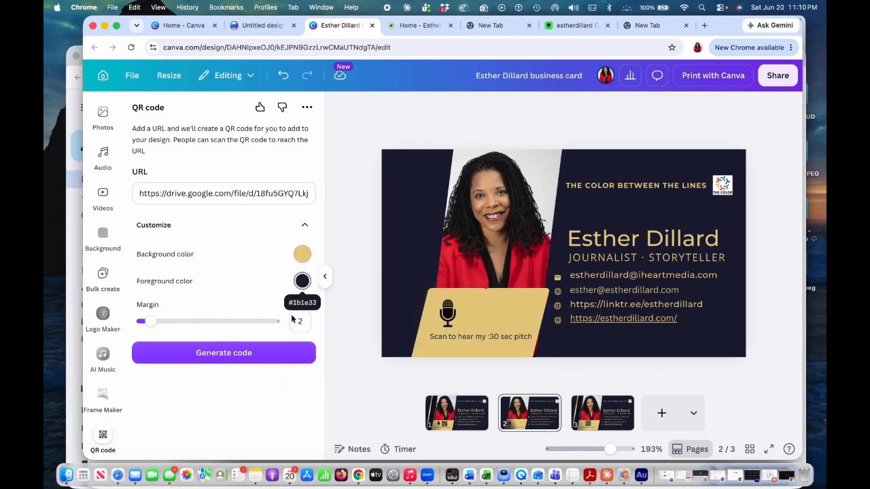
Generate the QR code, then shrink and move it onto the gold shape above the pitch text.
{"action": "left_click", "coordinate": [283, 354]}
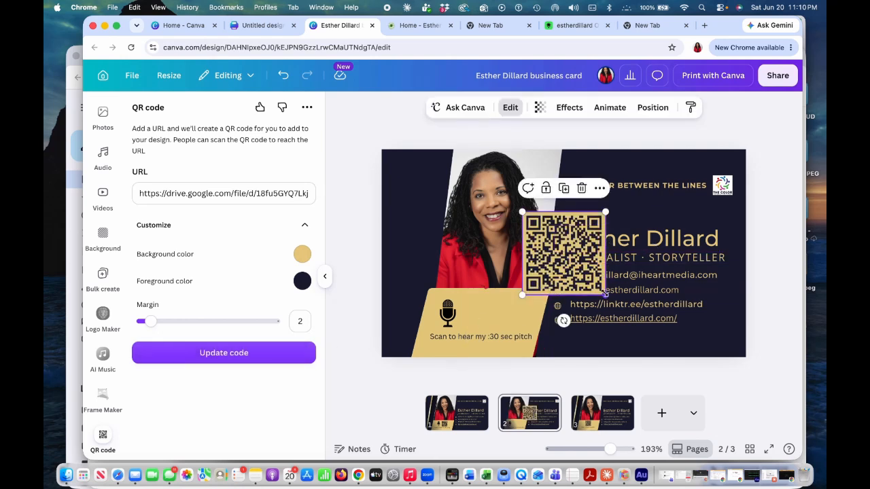
{"action": "left_click_drag", "start_coordinate": [605, 294], "coordinate": [485, 307]}
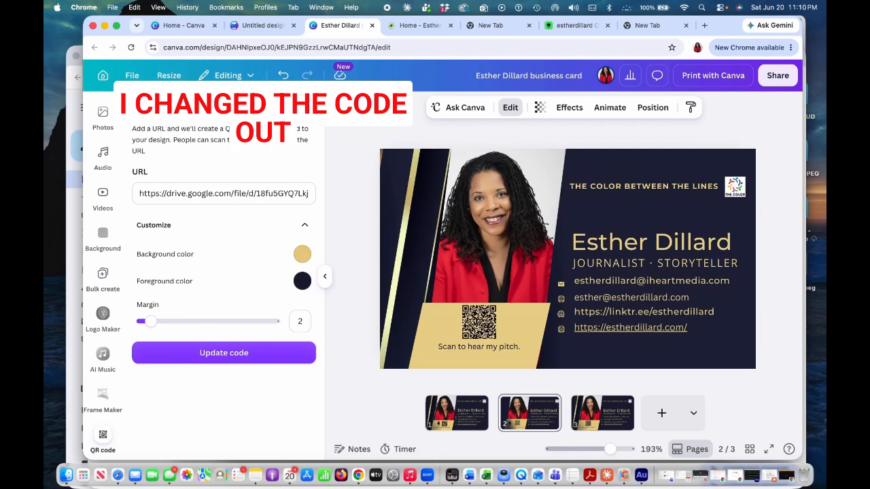
{"action": "left_click", "coordinate": [792, 334]}
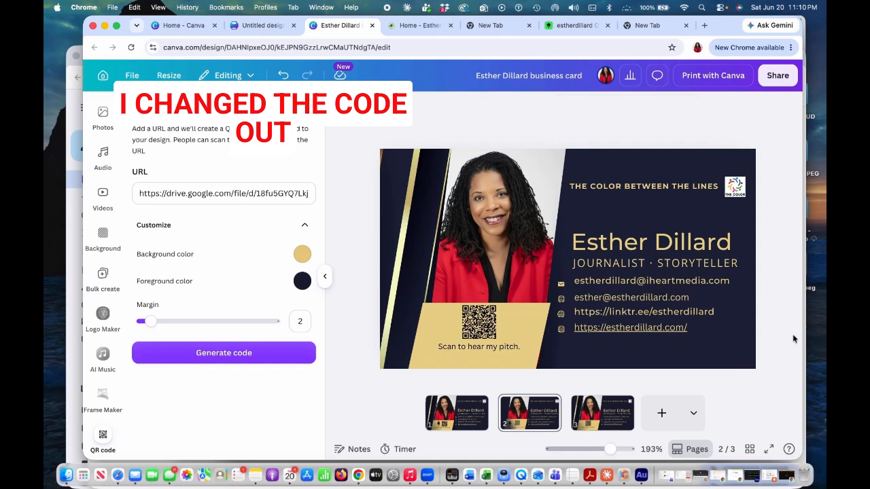
{"action": "key", "text": "Escape"}
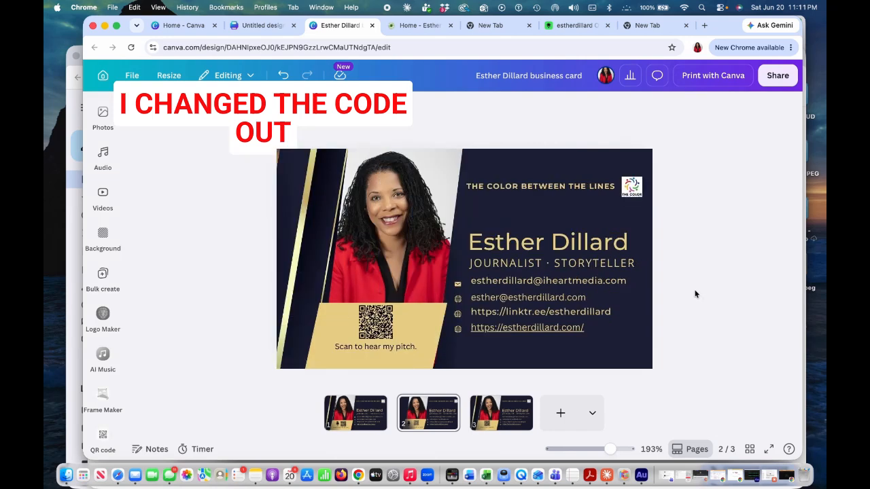
{"action": "left_click", "coordinate": [781, 77]}
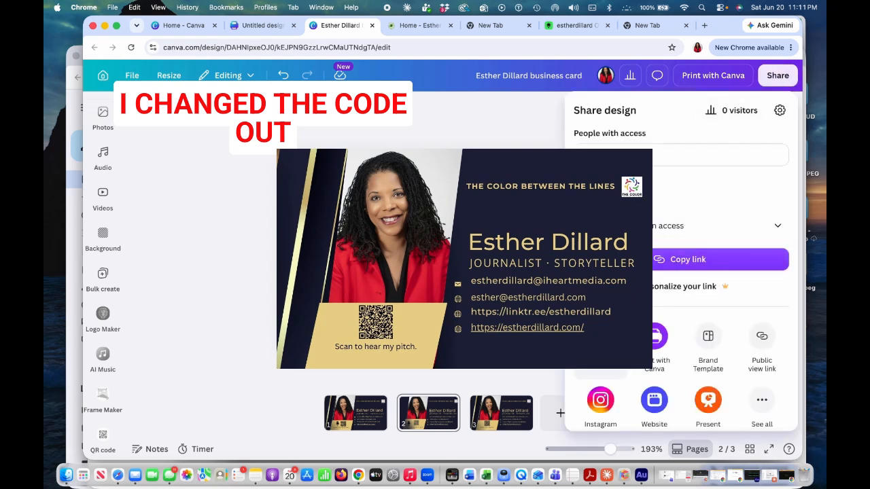
{"action": "left_click", "coordinate": [600, 336]}
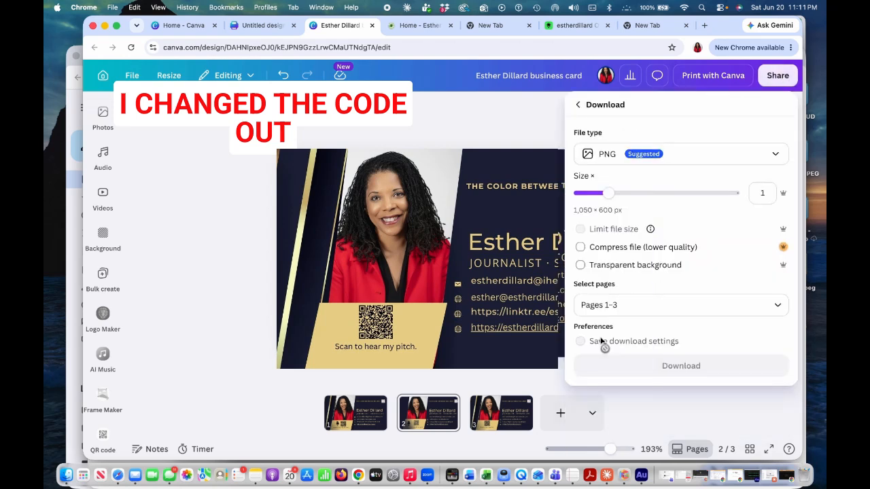
{"action": "left_click", "coordinate": [677, 162]}
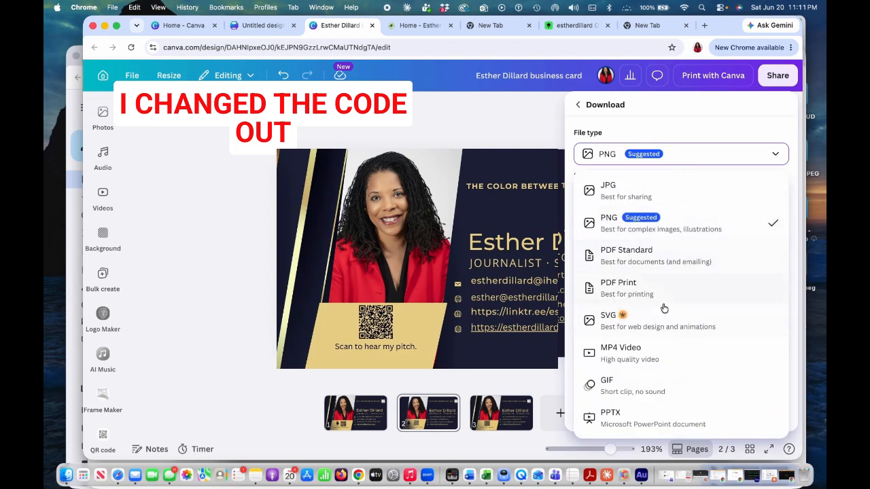
{"action": "left_click", "coordinate": [674, 259]}
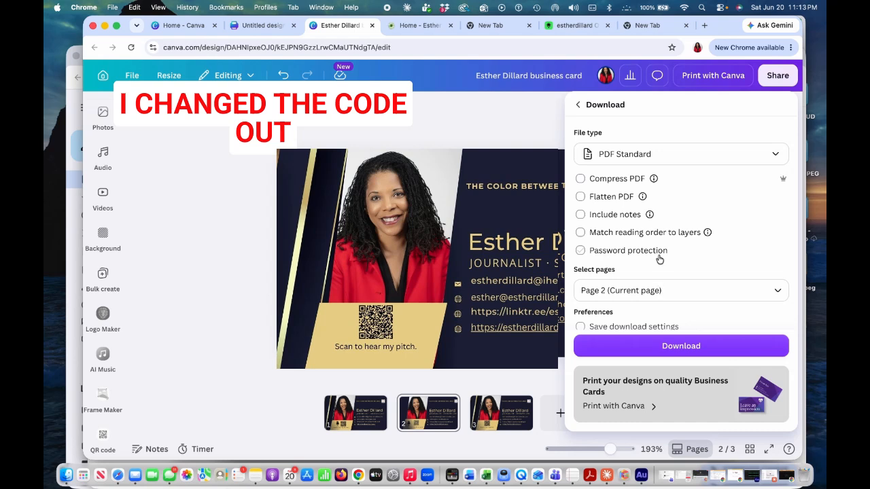
{"action": "left_click", "coordinate": [506, 76]}
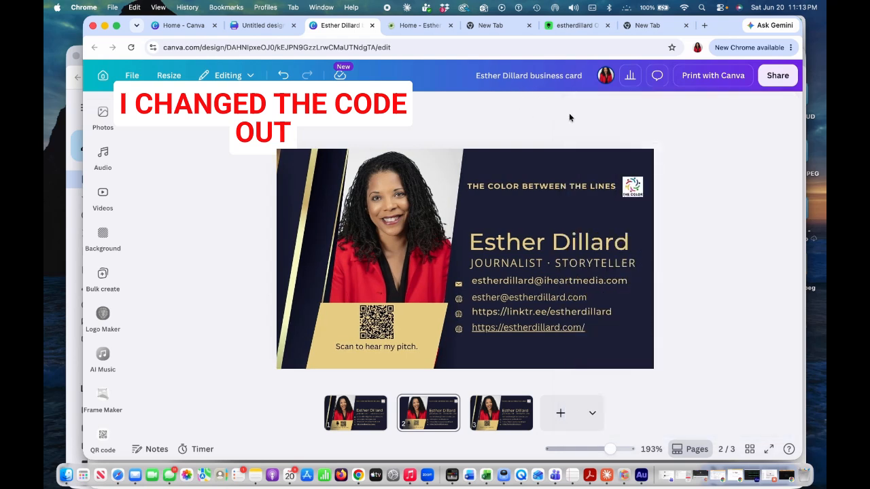
Download page 2 of the business card as a JPG file.
{"action": "left_click", "coordinate": [781, 77]}
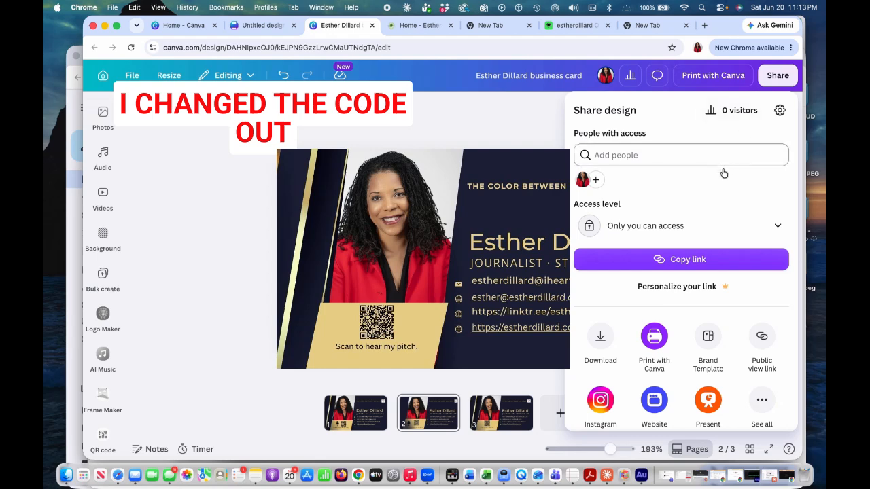
{"action": "left_click", "coordinate": [600, 340]}
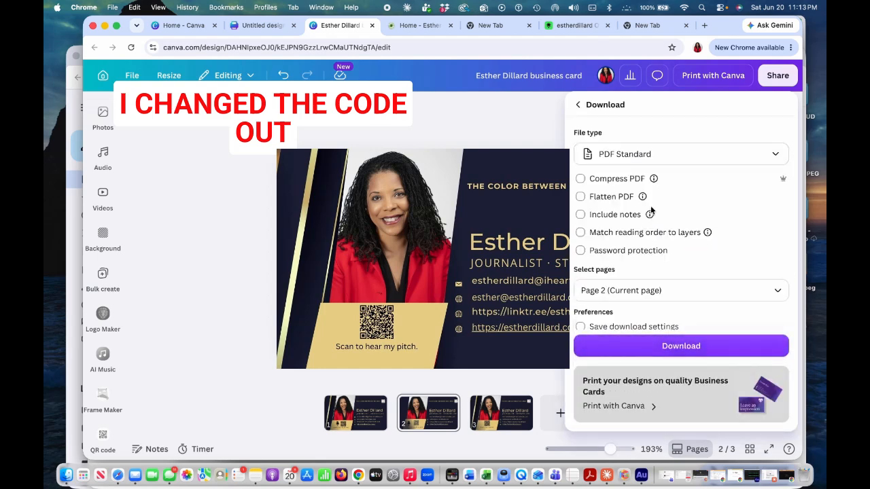
{"action": "left_click", "coordinate": [685, 157]}
{"action": "left_click", "coordinate": [678, 189]}
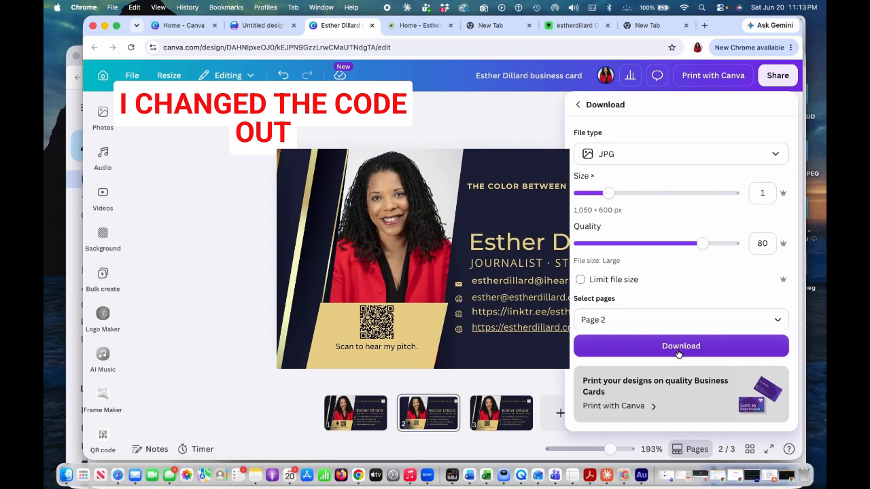
{"action": "left_click", "coordinate": [492, 111]}
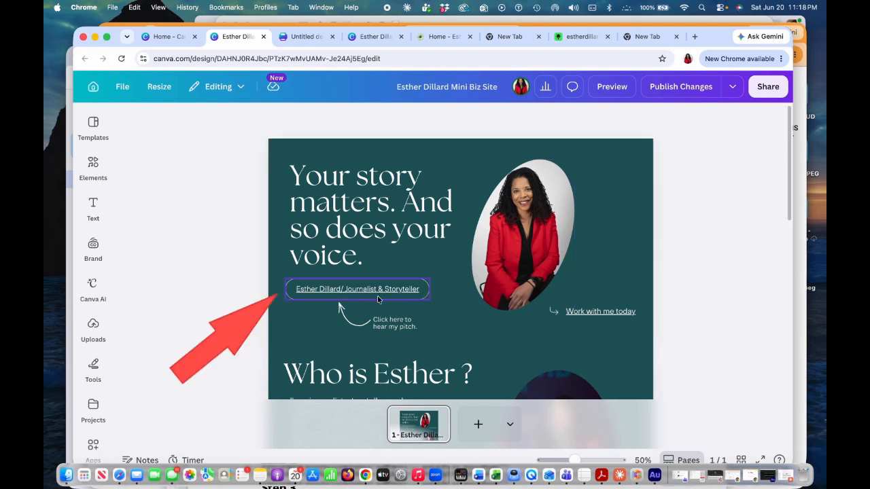
{"action": "scroll", "coordinate": [630, 317], "scroll_direction": "down", "scroll_amount": 3}
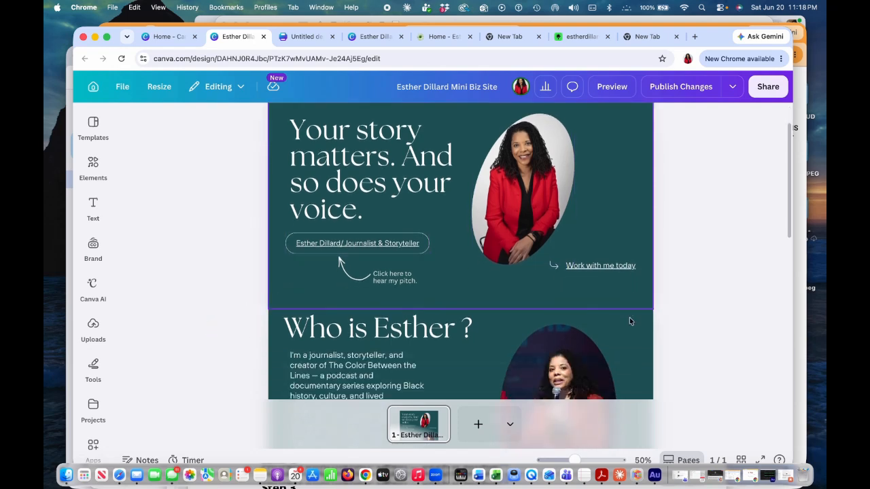
{"action": "scroll", "coordinate": [630, 321], "scroll_direction": "down", "scroll_amount": 5}
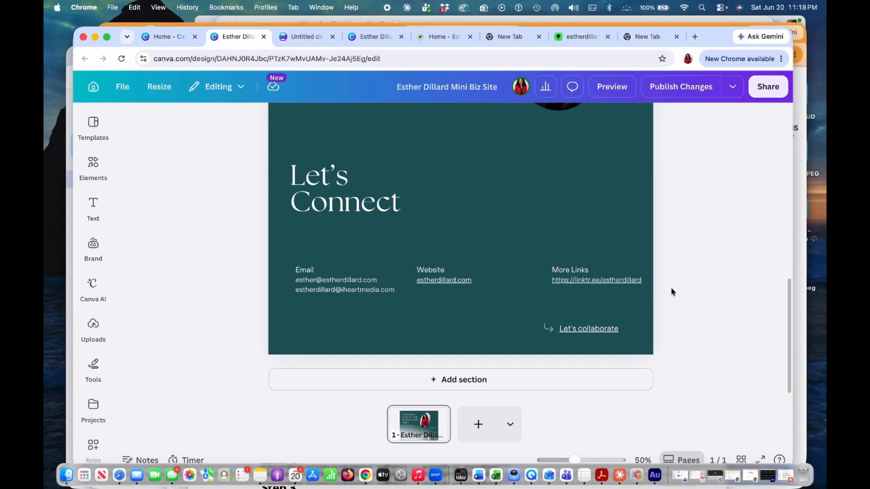
{"action": "scroll", "coordinate": [671, 291], "scroll_direction": "up", "scroll_amount": 15}
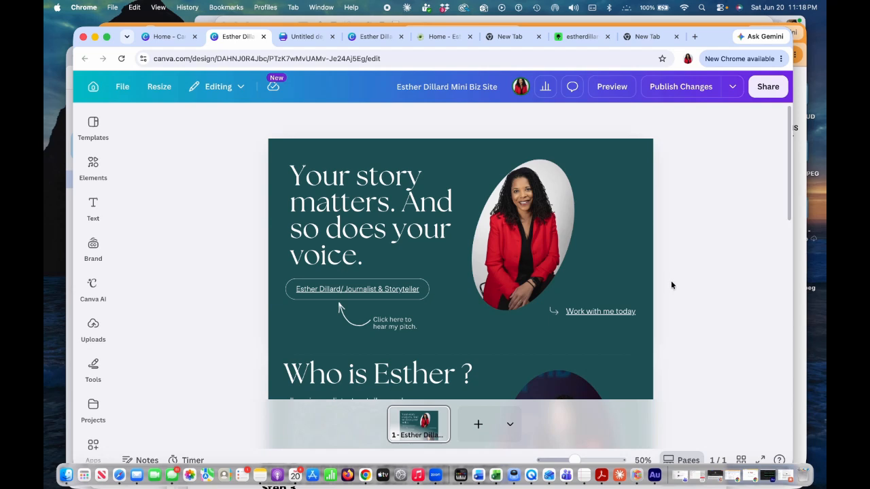
{"action": "scroll", "coordinate": [671, 282], "scroll_direction": "down", "scroll_amount": 5}
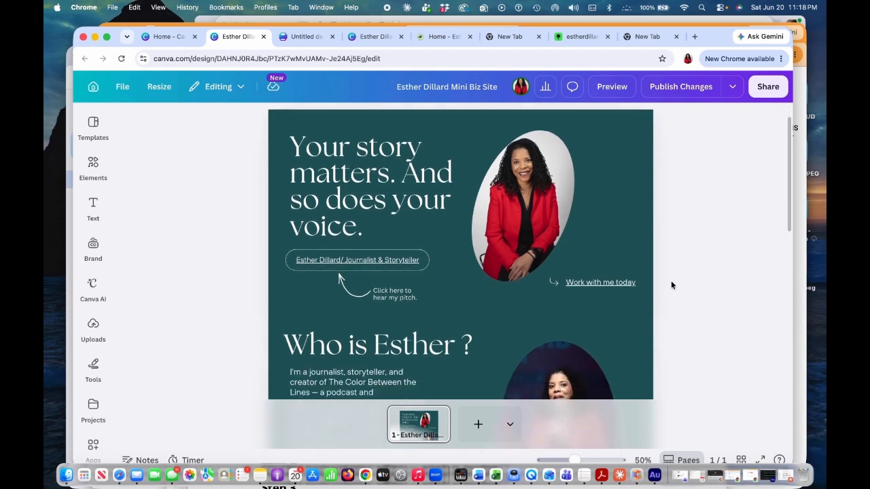
{"action": "scroll", "coordinate": [671, 284], "scroll_direction": "down", "scroll_amount": 2}
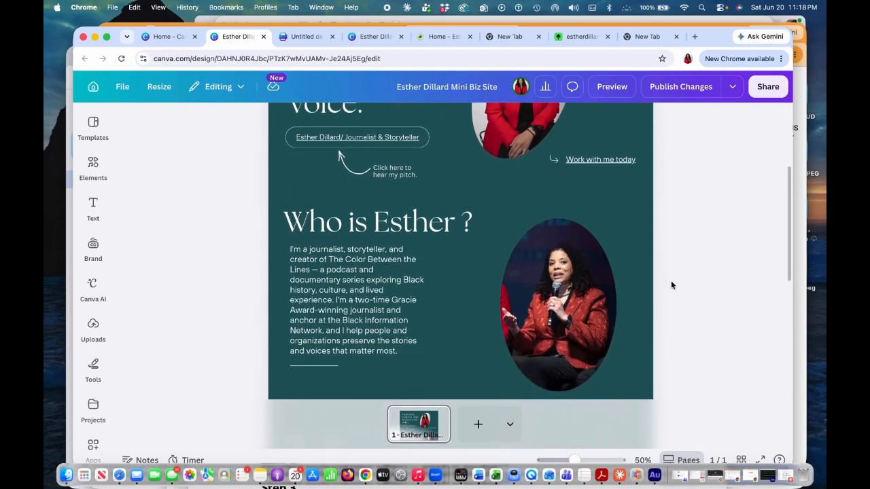
{"action": "scroll", "coordinate": [671, 285], "scroll_direction": "down", "scroll_amount": 3}
{"action": "scroll", "coordinate": [671, 285], "scroll_direction": "down", "scroll_amount": 8}
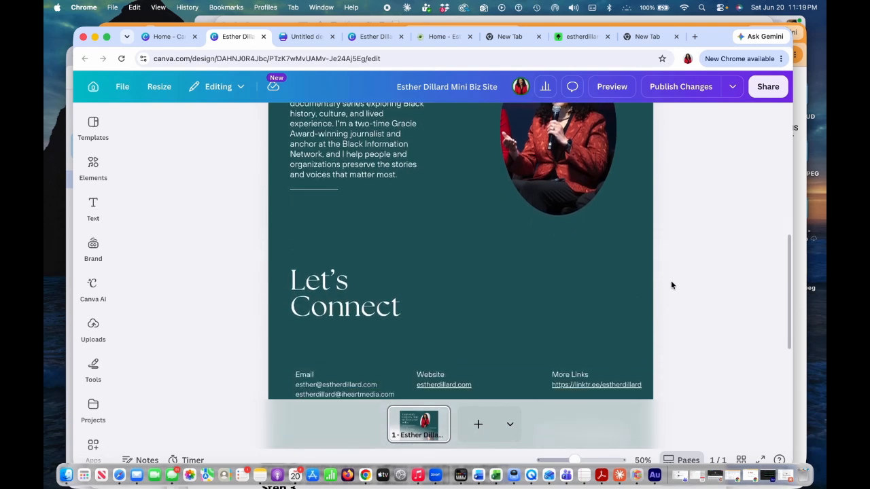
{"action": "scroll", "coordinate": [671, 284], "scroll_direction": "up", "scroll_amount": 6}
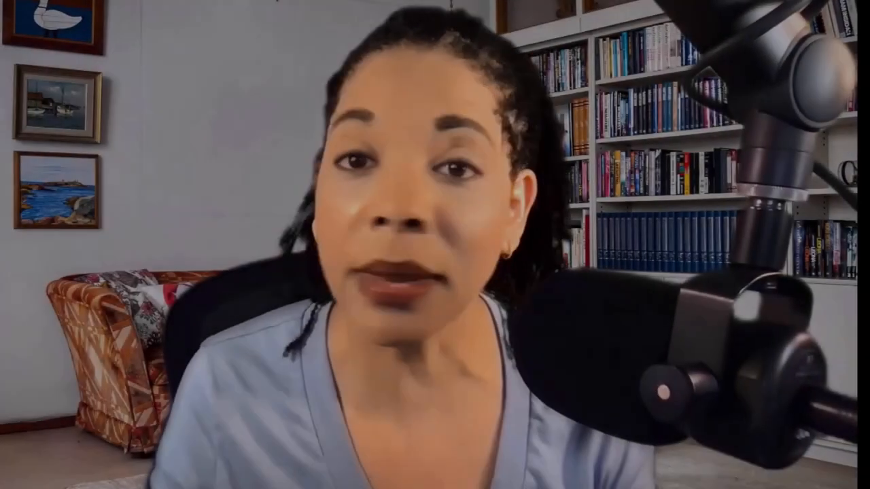